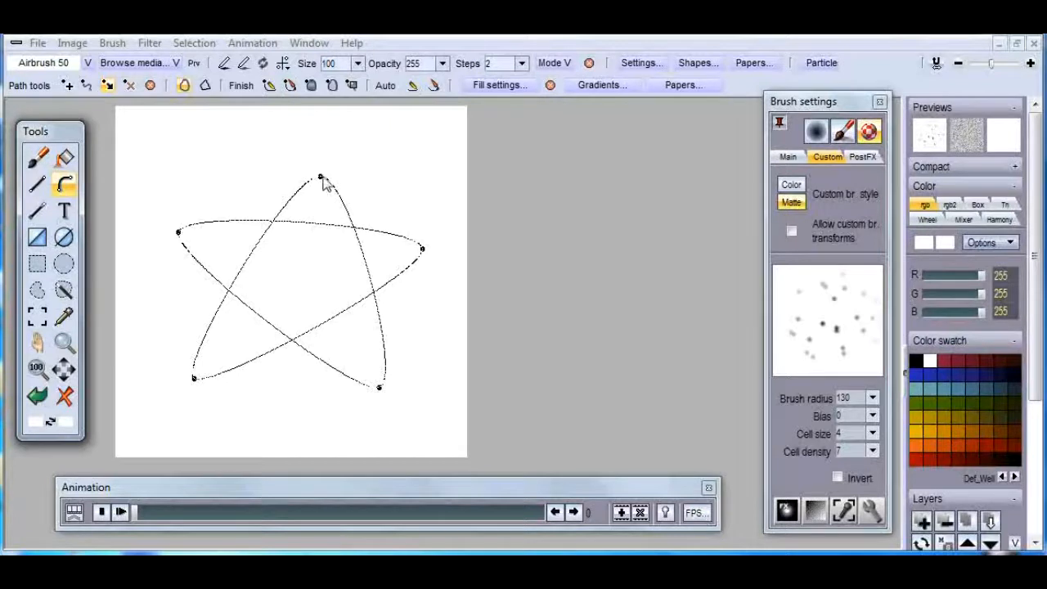
- Reposition the five points of the star path to even out its shape on the canvas
drag(322, 177, 304, 170)
drag(425, 250, 417, 247)
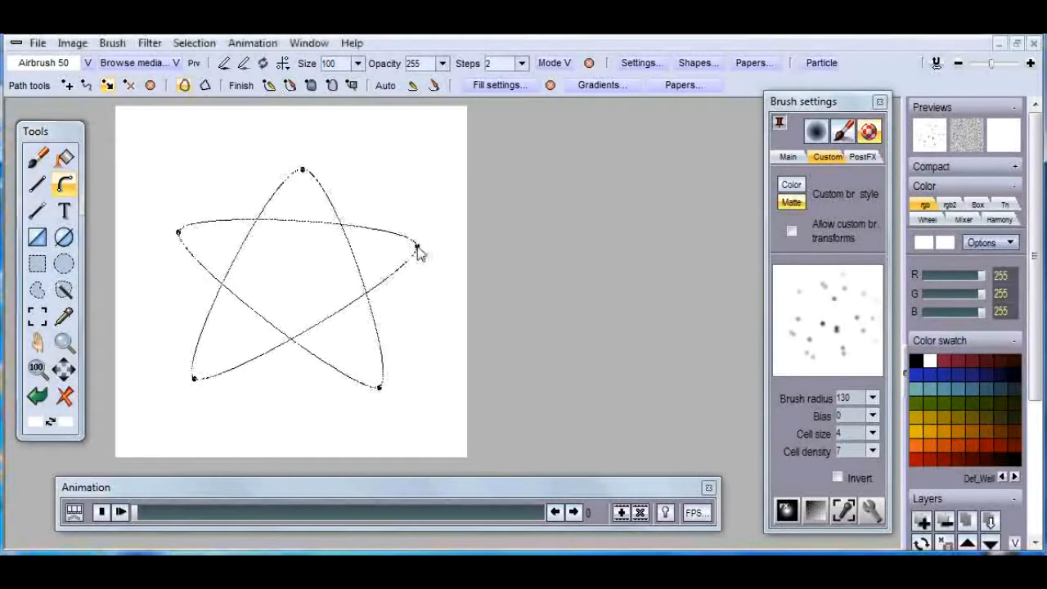
drag(177, 233, 169, 236)
drag(379, 389, 376, 378)
drag(194, 379, 189, 369)
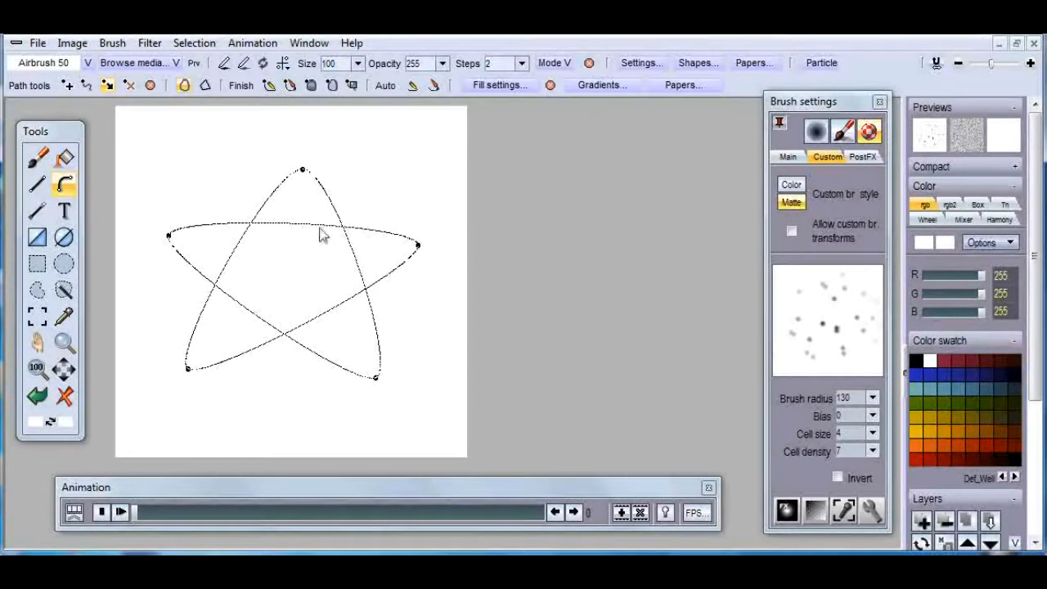
- Show the filmstrip of frame thumbnails for the animation
click(161, 518)
click(110, 515)
click(74, 515)
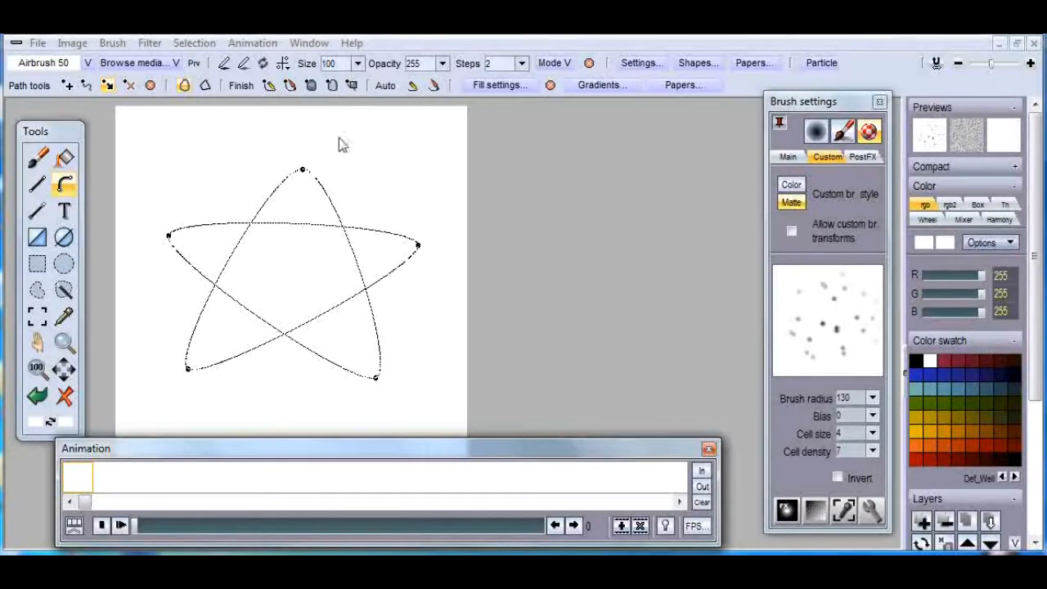
- Regenerate the custom dot brush with radius 118, bias -20, cell size 8 and cell density 7
mouse_move(823, 319)
mouse_down()
mouse_move(863, 277)
mouse_move(860, 286)
mouse_up()
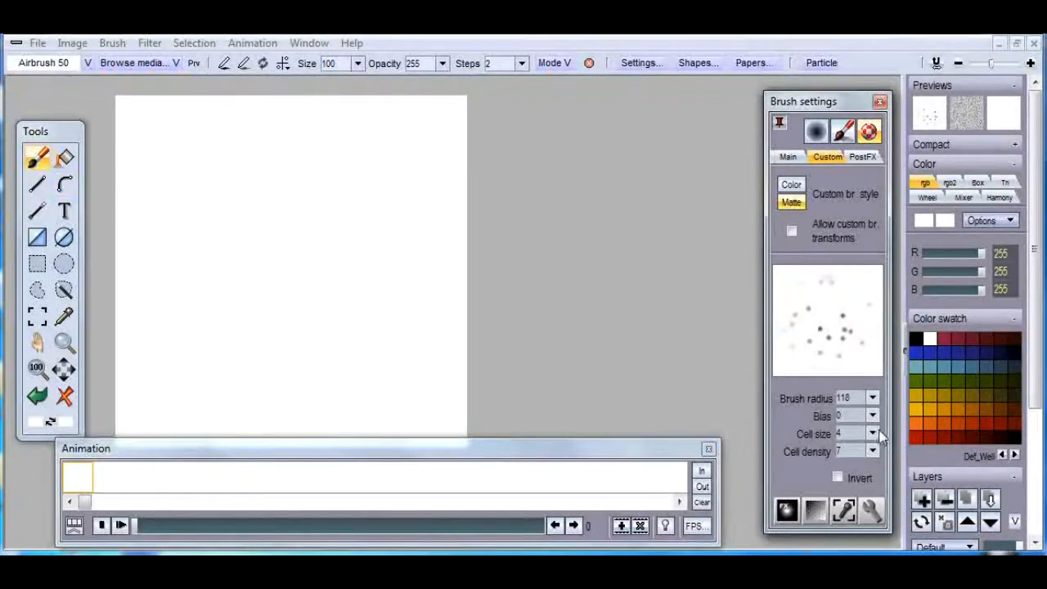
drag(875, 450, 803, 451)
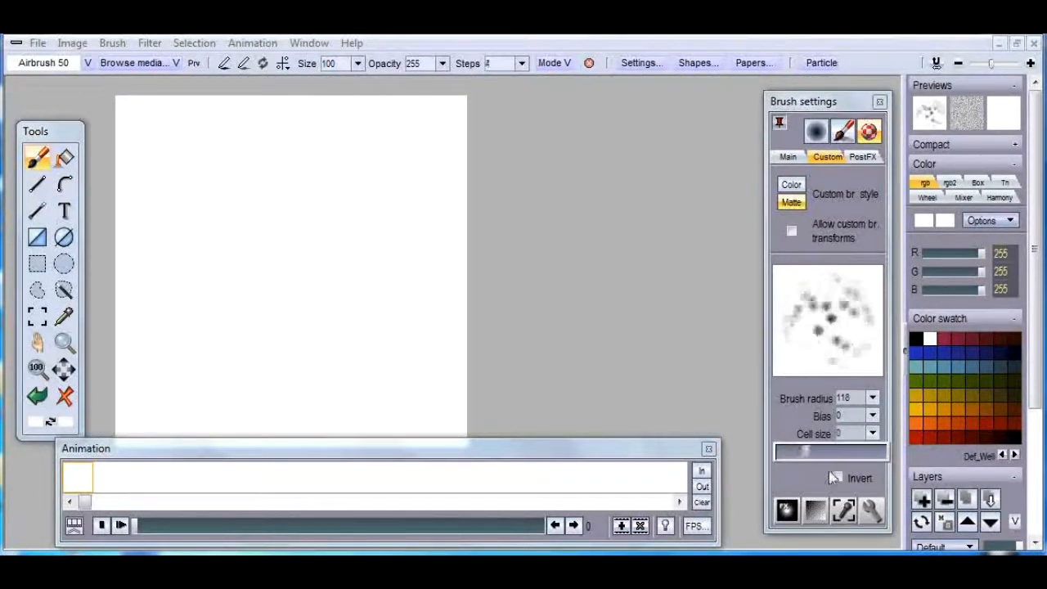
click(873, 416)
mouse_move(873, 433)
mouse_down()
mouse_move(804, 433)
mouse_move(822, 434)
mouse_up()
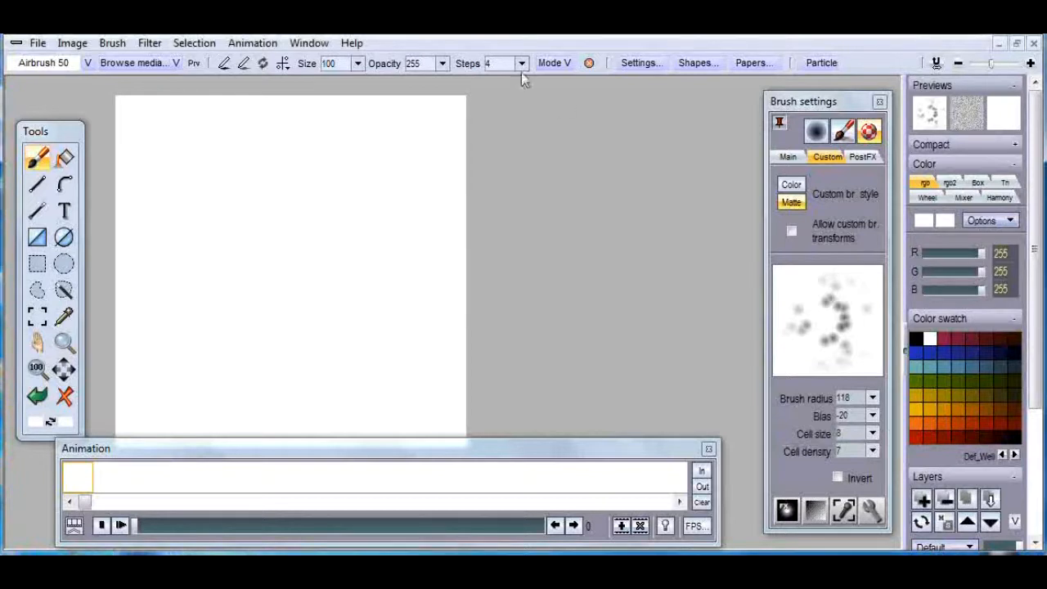
- Turn off Rub color and set the brush mode to Default
click(564, 64)
click(619, 82)
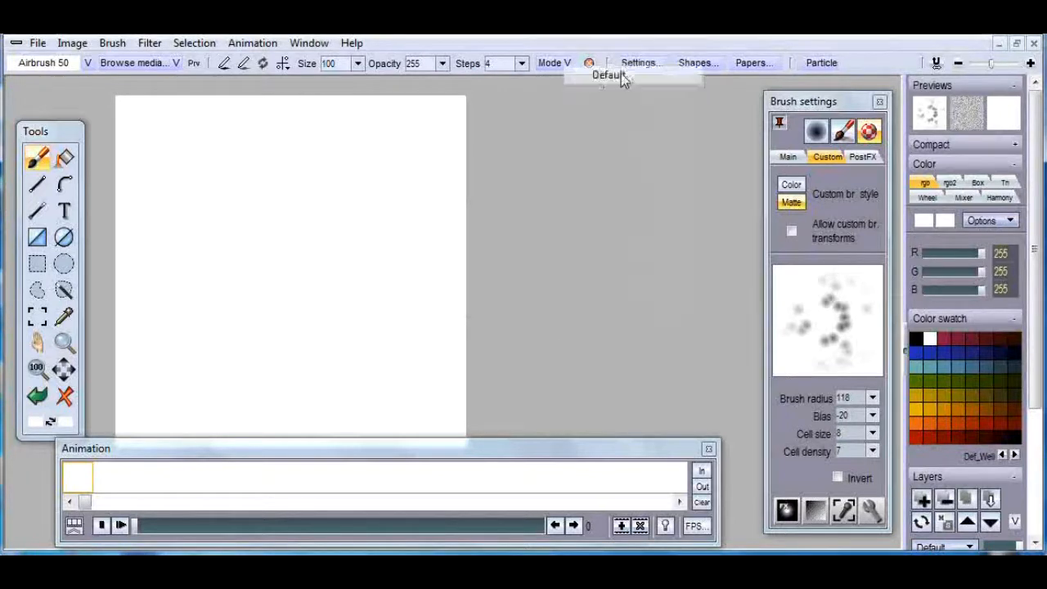
click(564, 63)
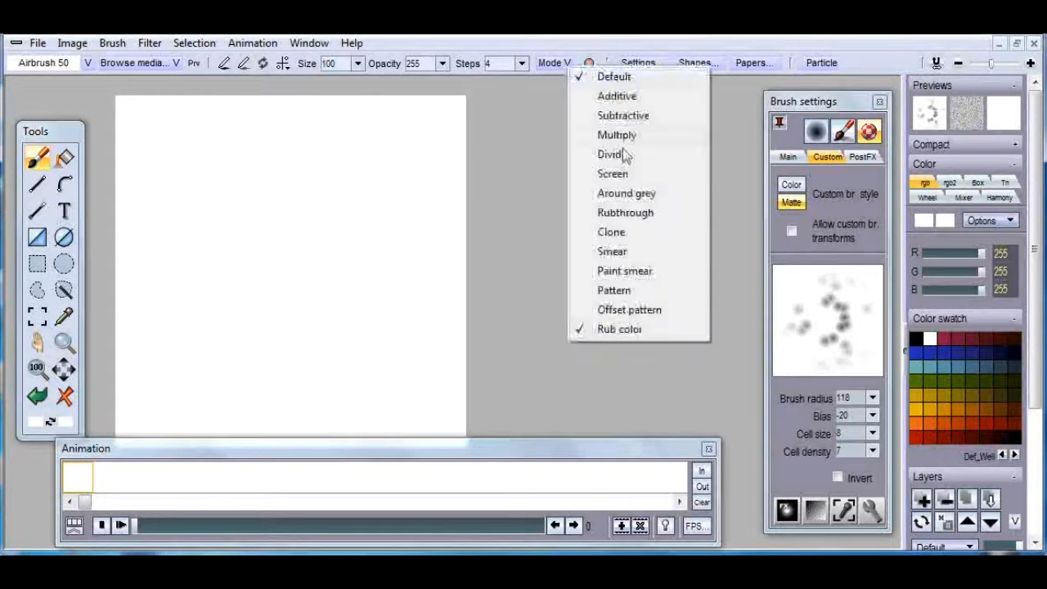
click(619, 329)
click(565, 63)
click(615, 76)
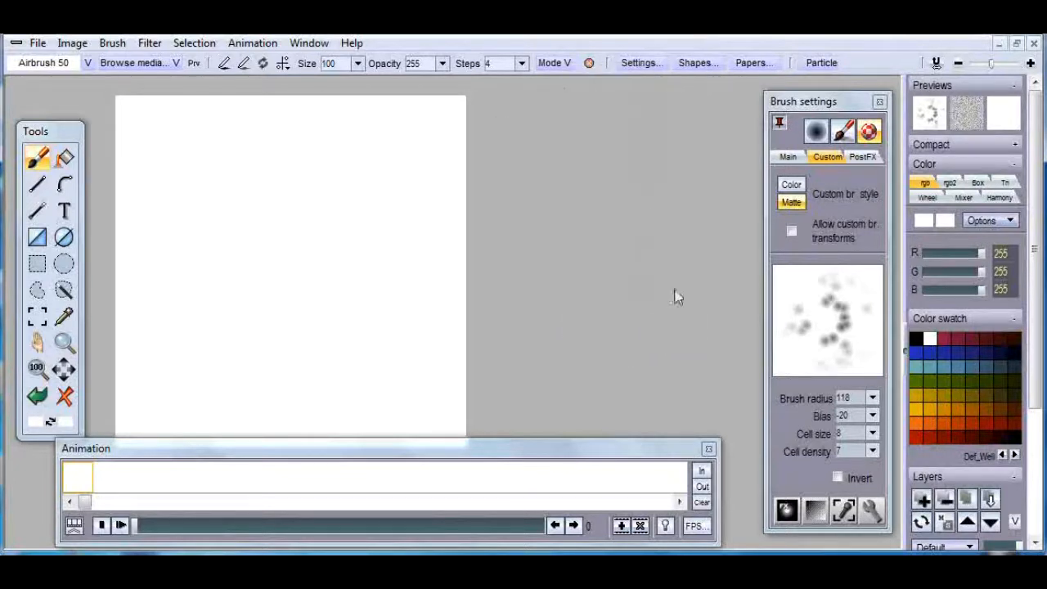
- Paint broad test strokes in dark blue and dark red with the custom brush, and clear the canvas
click(957, 383)
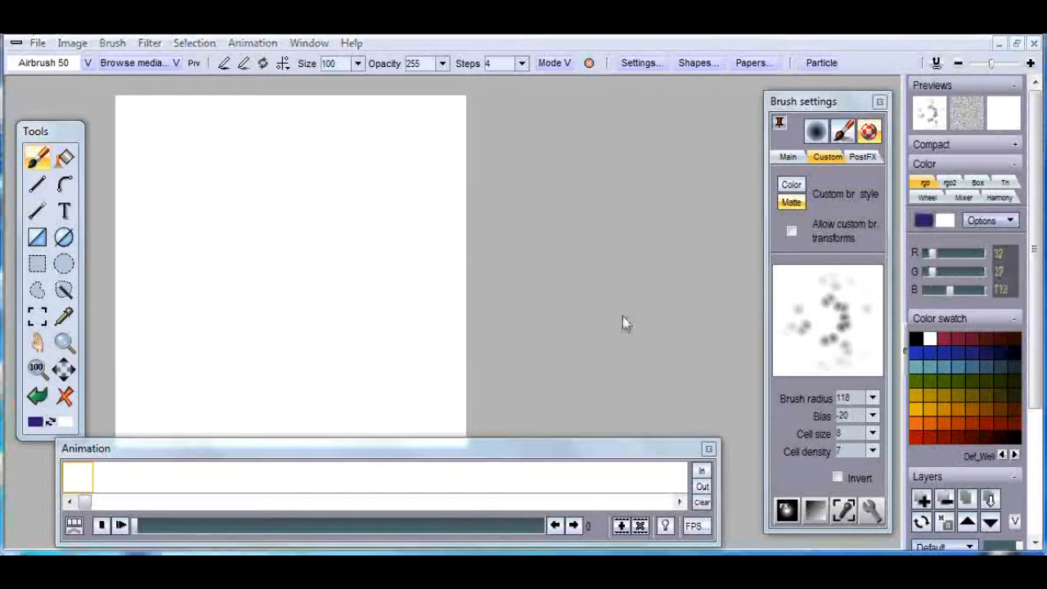
mouse_move(362, 249)
mouse_down()
mouse_move(233, 332)
mouse_move(480, 325)
mouse_up()
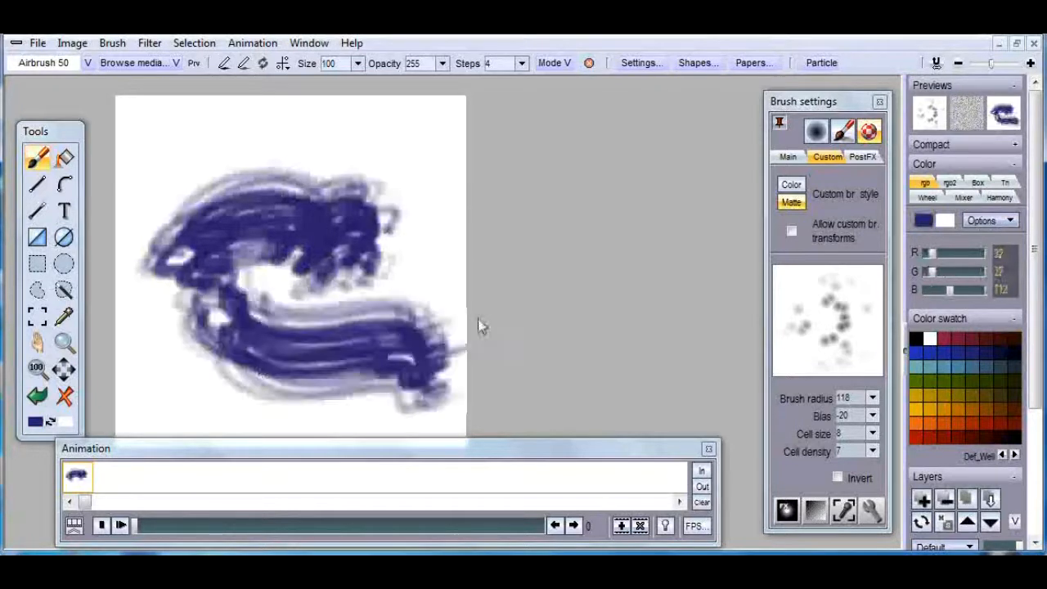
click(944, 338)
mouse_move(369, 171)
mouse_down()
mouse_move(335, 367)
mouse_move(352, 409)
mouse_up()
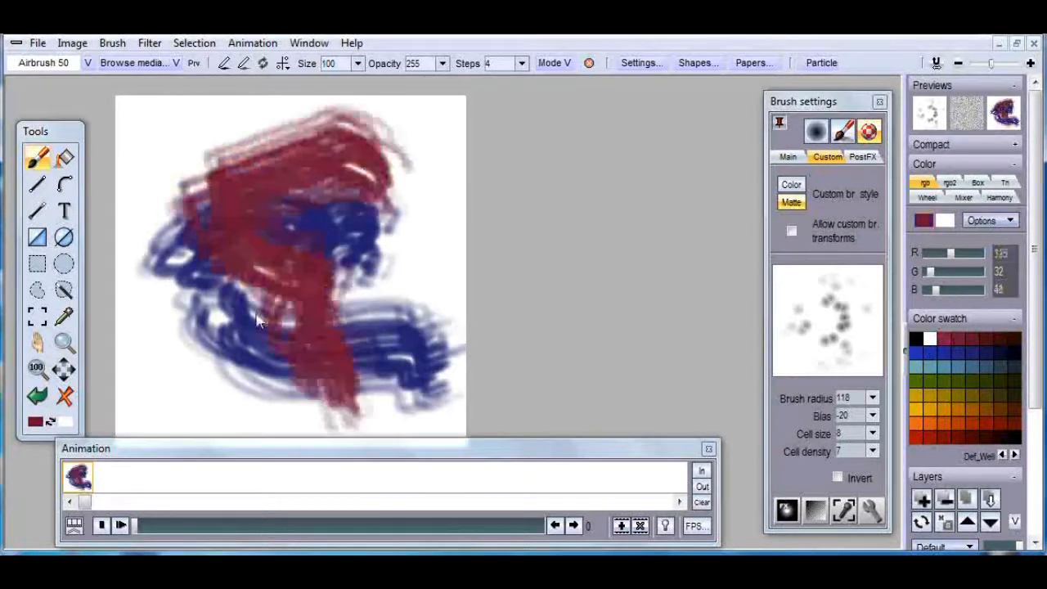
click(66, 396)
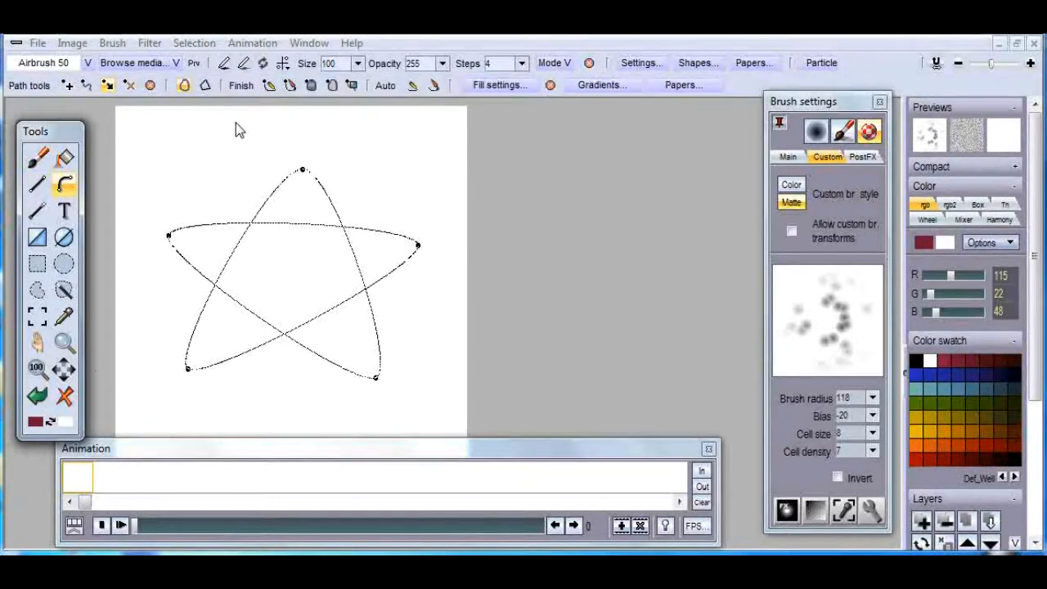
- Stroke the star path with the dark red custom brush and clear the result
click(275, 85)
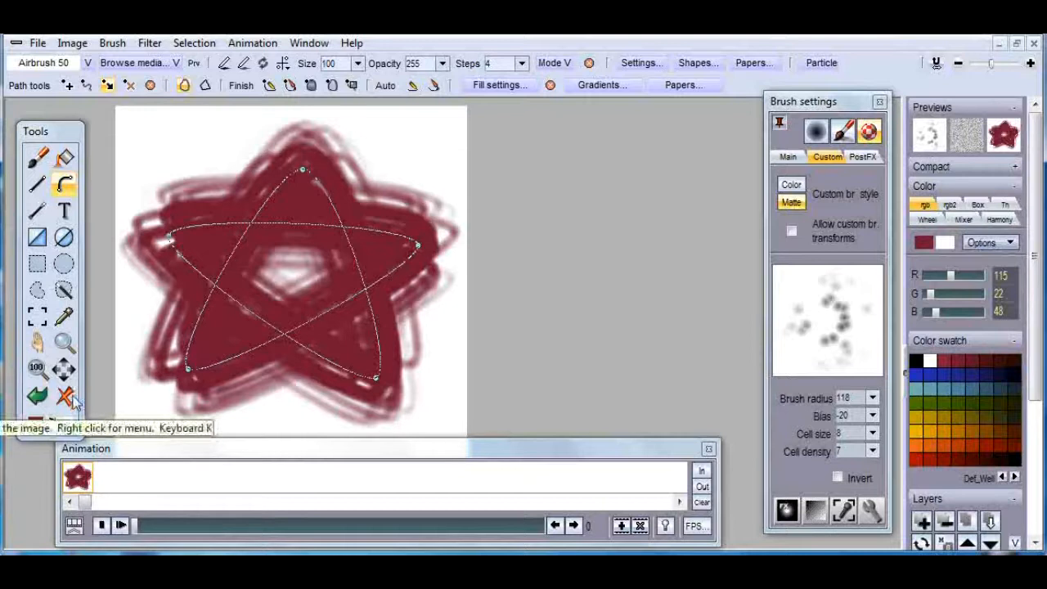
click(67, 396)
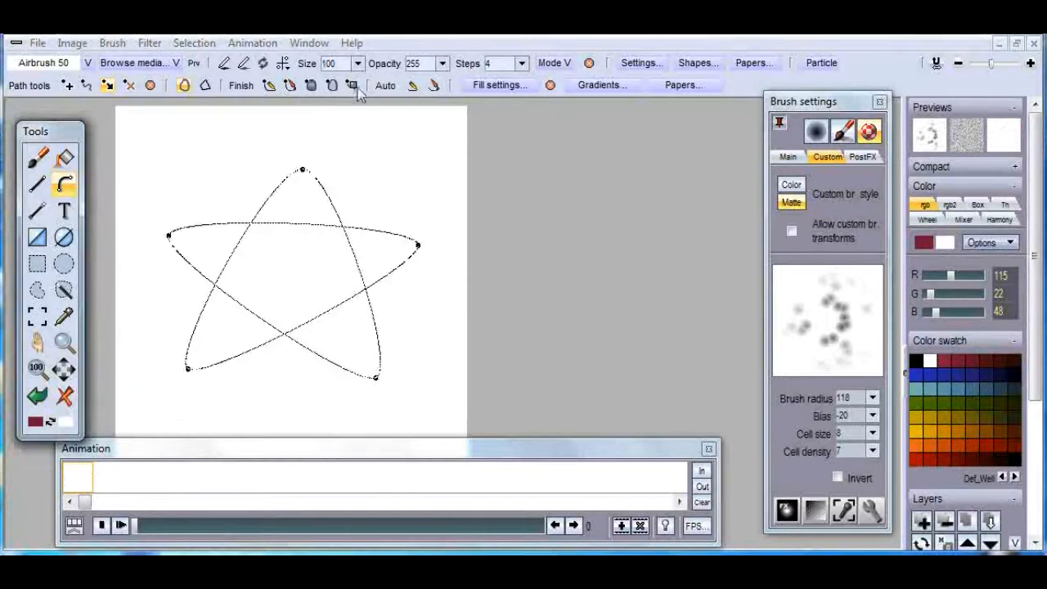
- Render the brush along the star path across the animation frames, set the custom brush style to Color and preview the animation
click(353, 87)
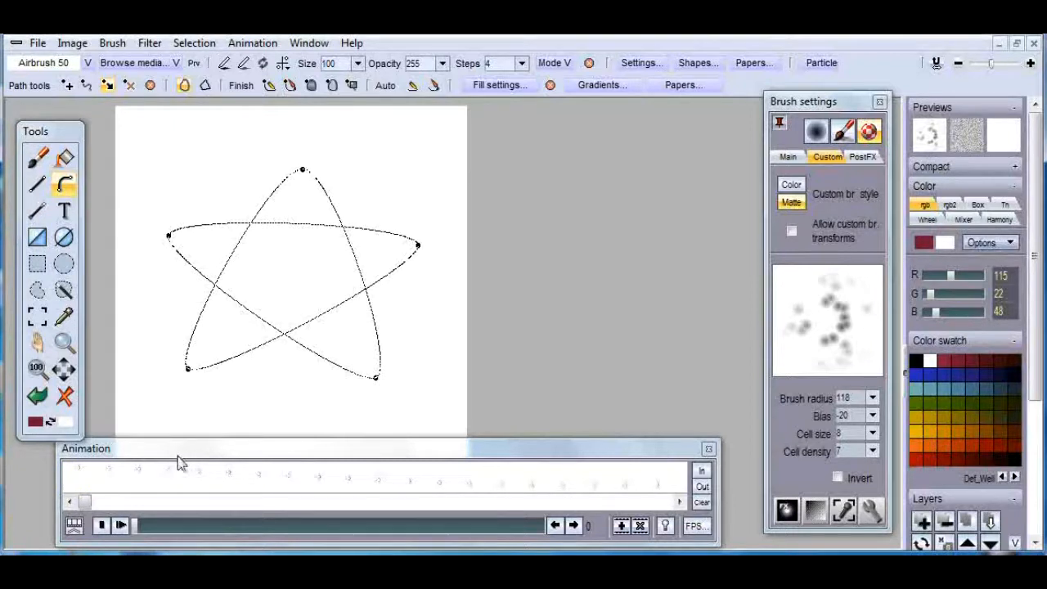
mouse_move(136, 524)
mouse_down()
mouse_move(475, 519)
mouse_move(133, 524)
mouse_up()
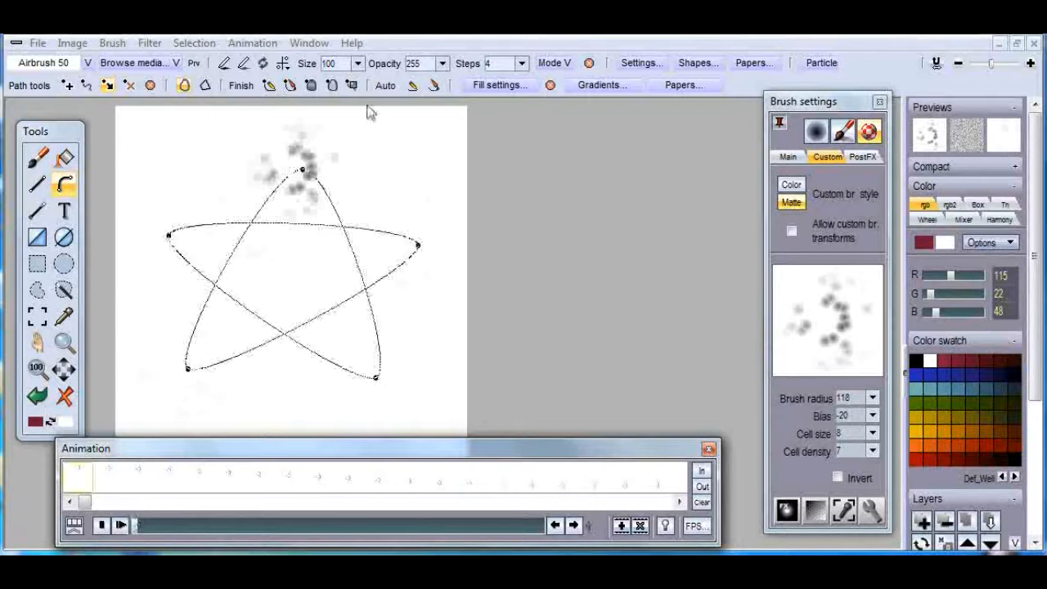
click(791, 187)
click(120, 525)
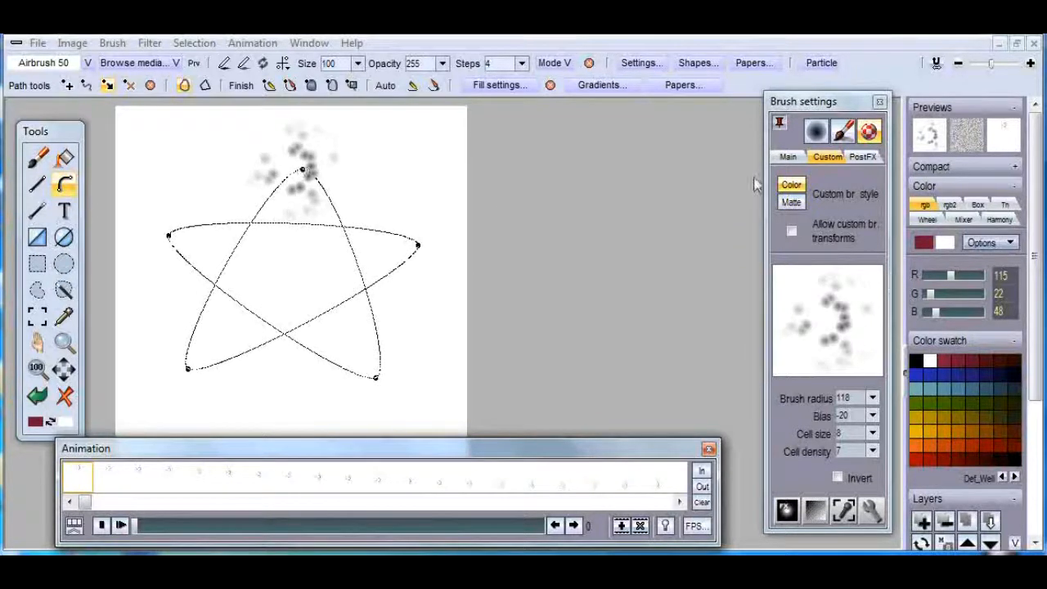
- Show the main brush settings and clear the image in the first animation frame
click(792, 156)
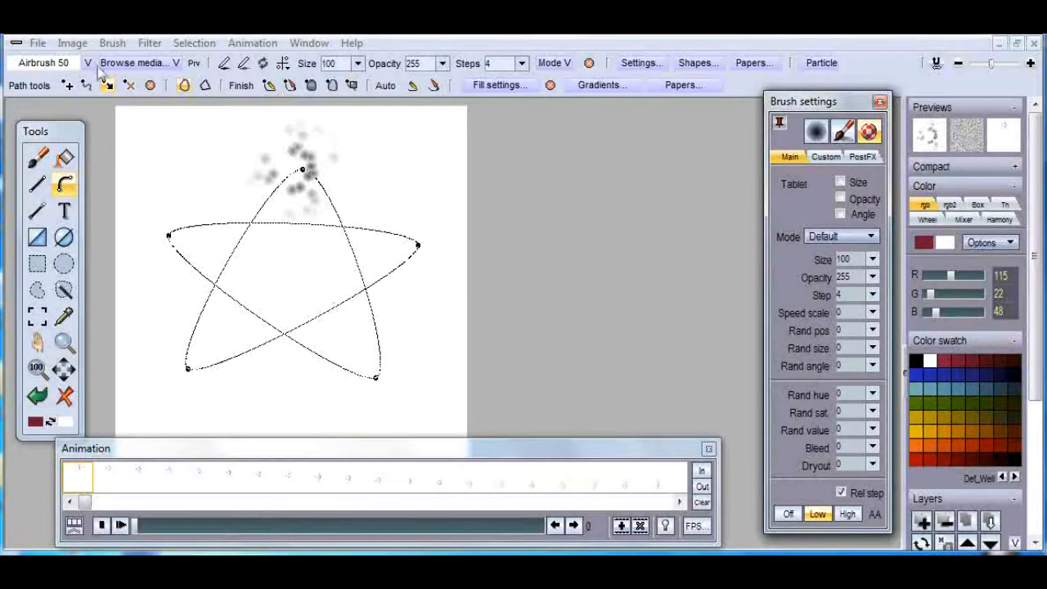
click(72, 42)
click(136, 255)
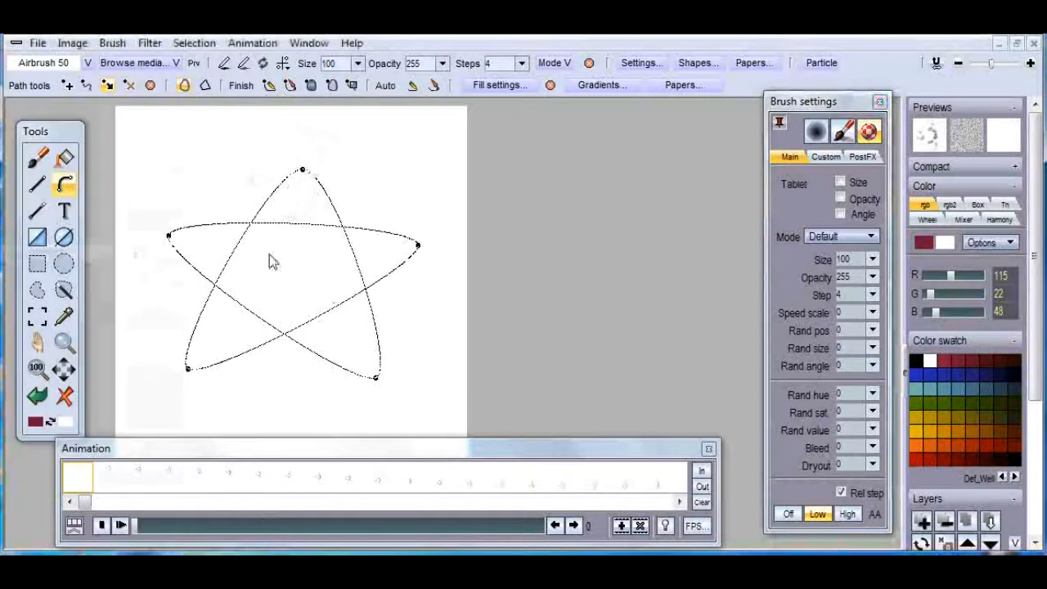
- Switch to freehand painting with the Small brush from the Simple presets
click(35, 157)
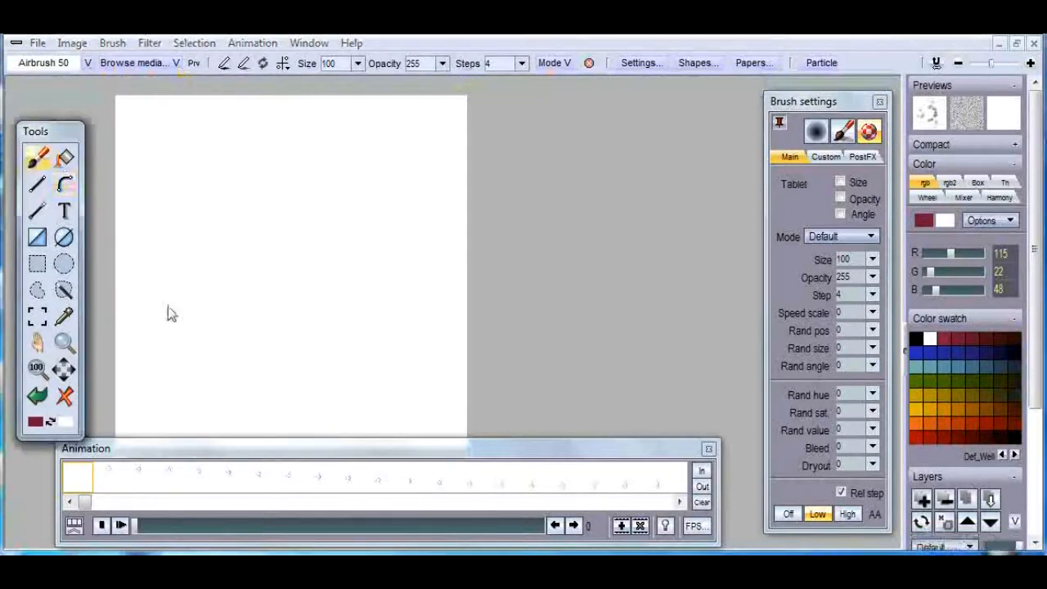
click(49, 63)
mouse_move(158, 73)
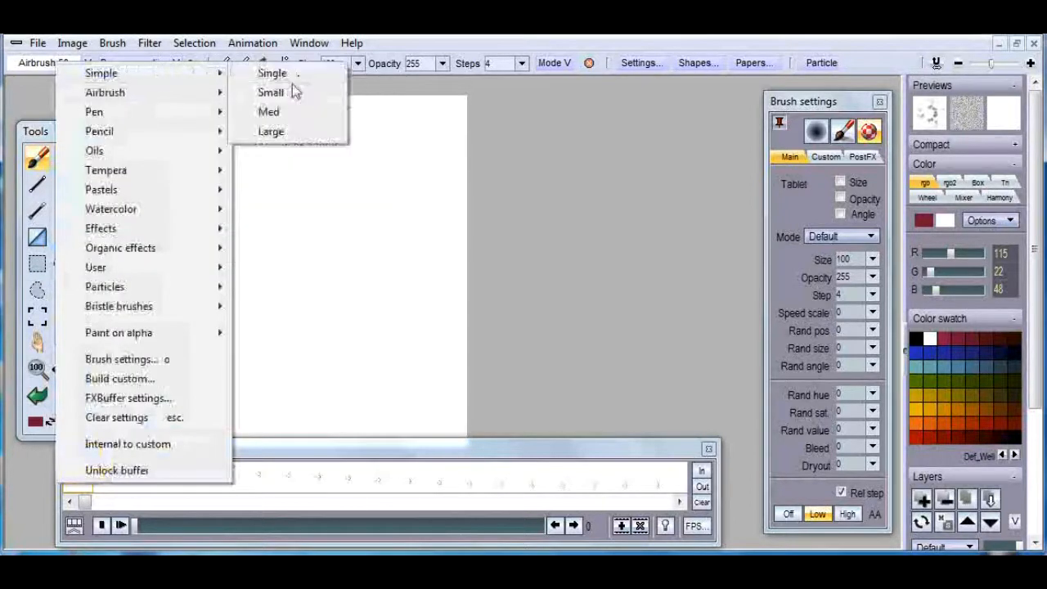
click(295, 95)
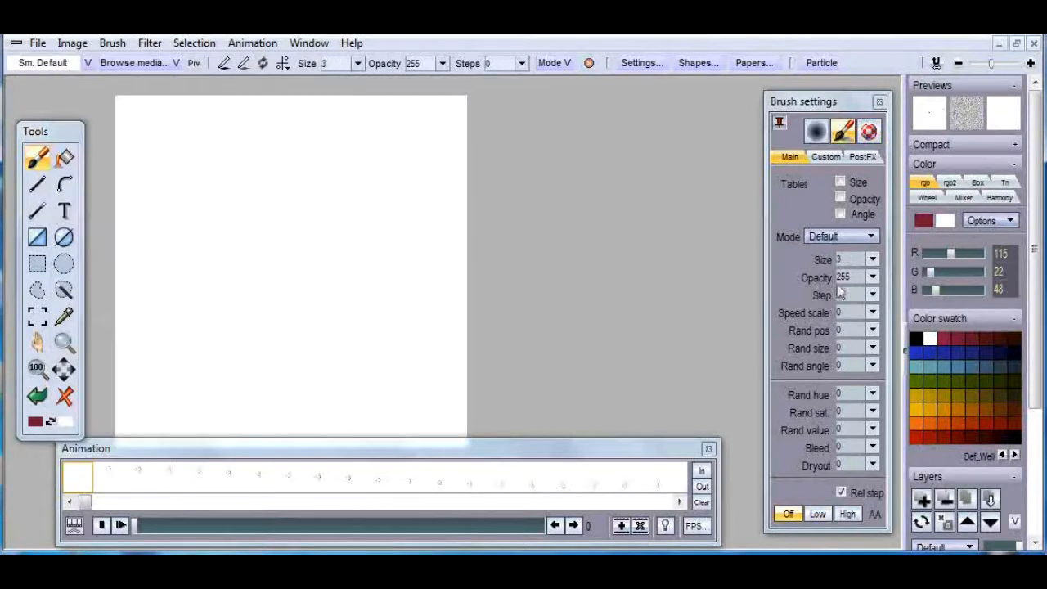
- Open a new floating Color mixer palette, place it beside the canvas and load bright.mix into it
click(966, 198)
click(1006, 278)
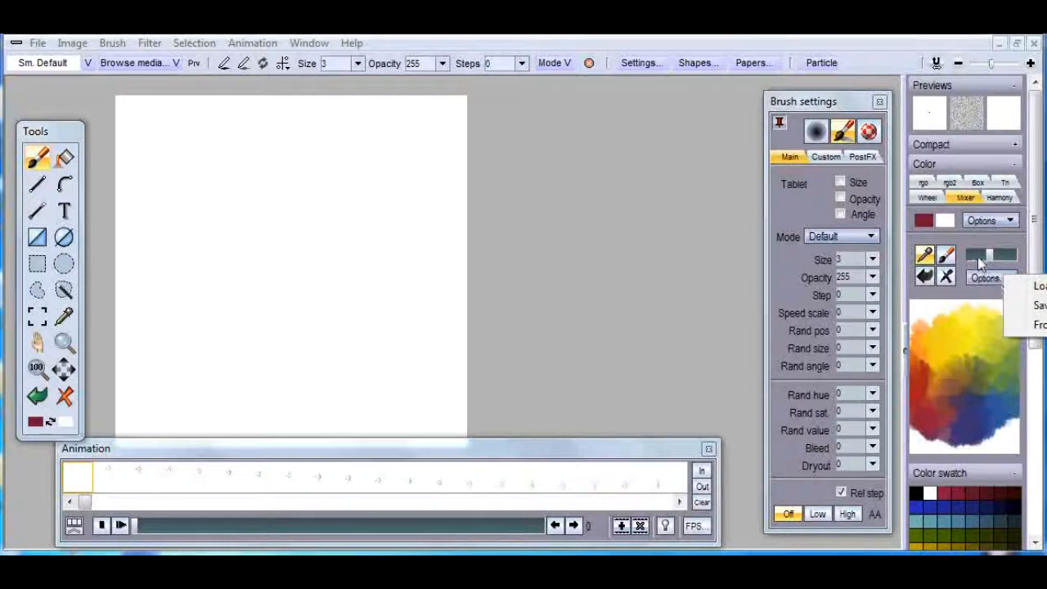
click(1011, 222)
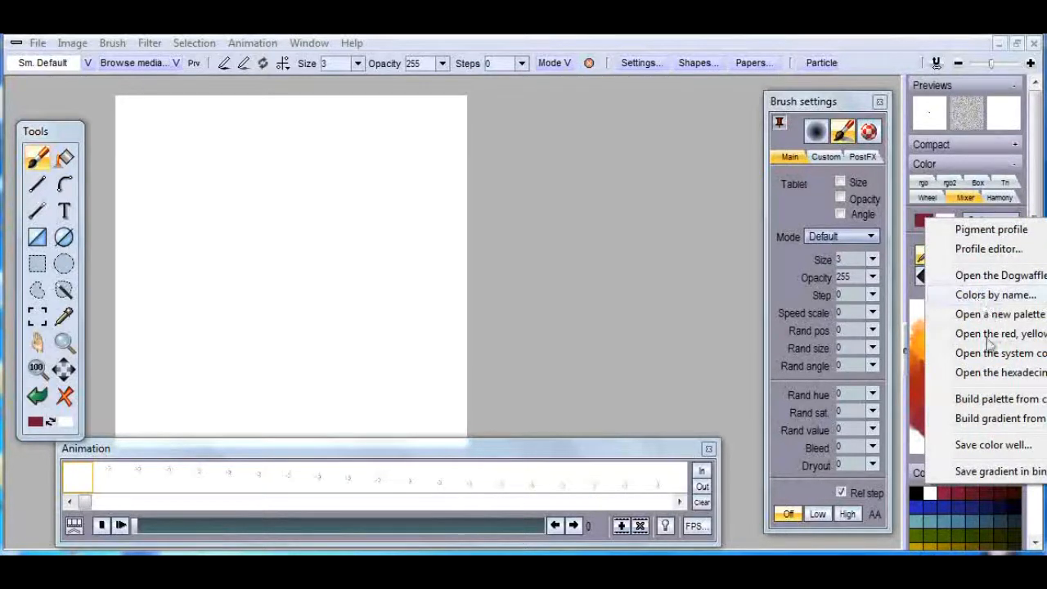
click(978, 316)
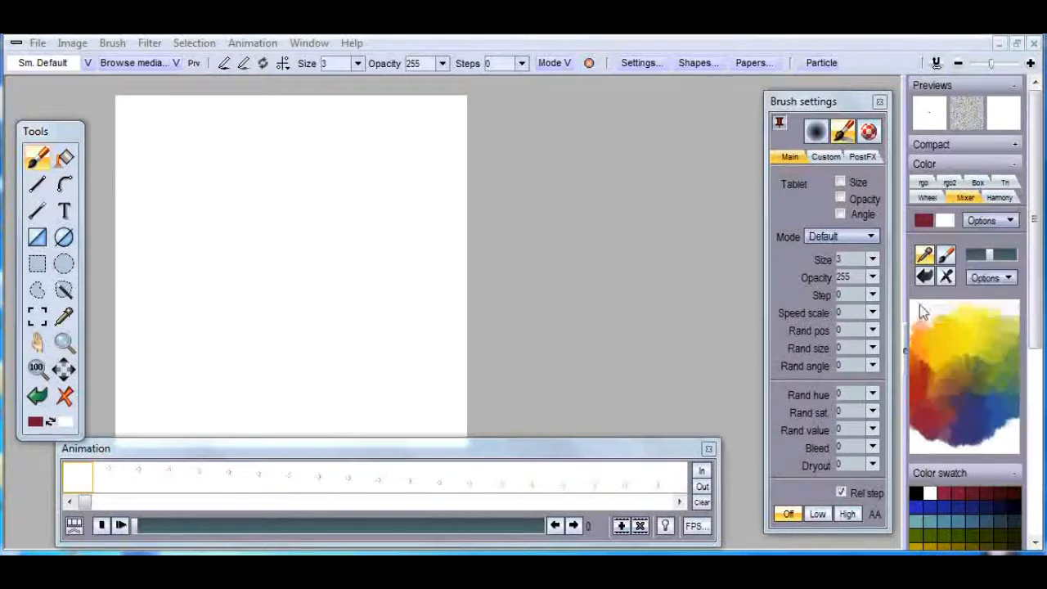
drag(573, 225, 573, 123)
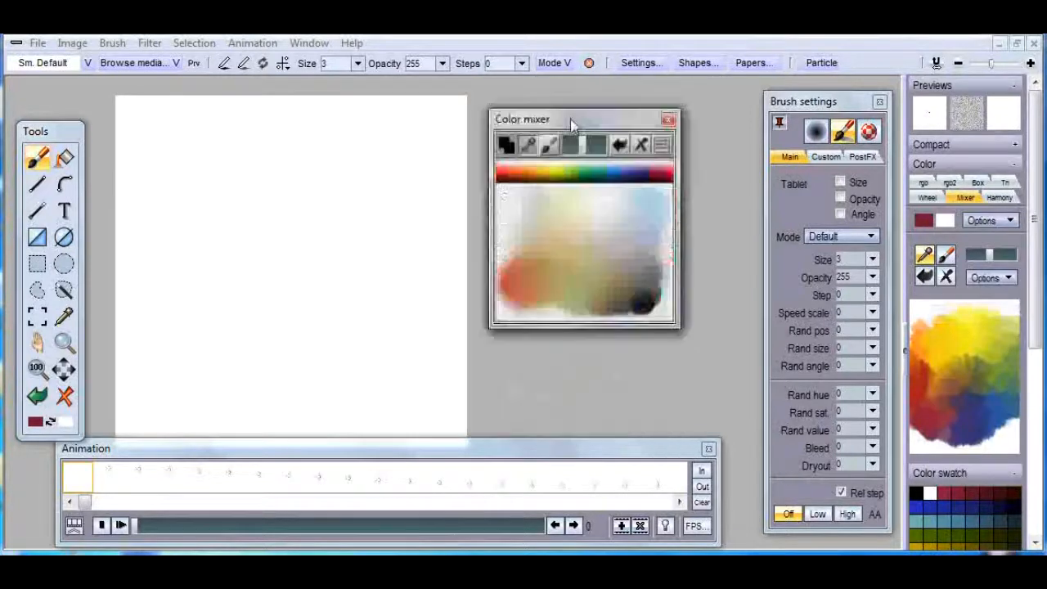
click(663, 148)
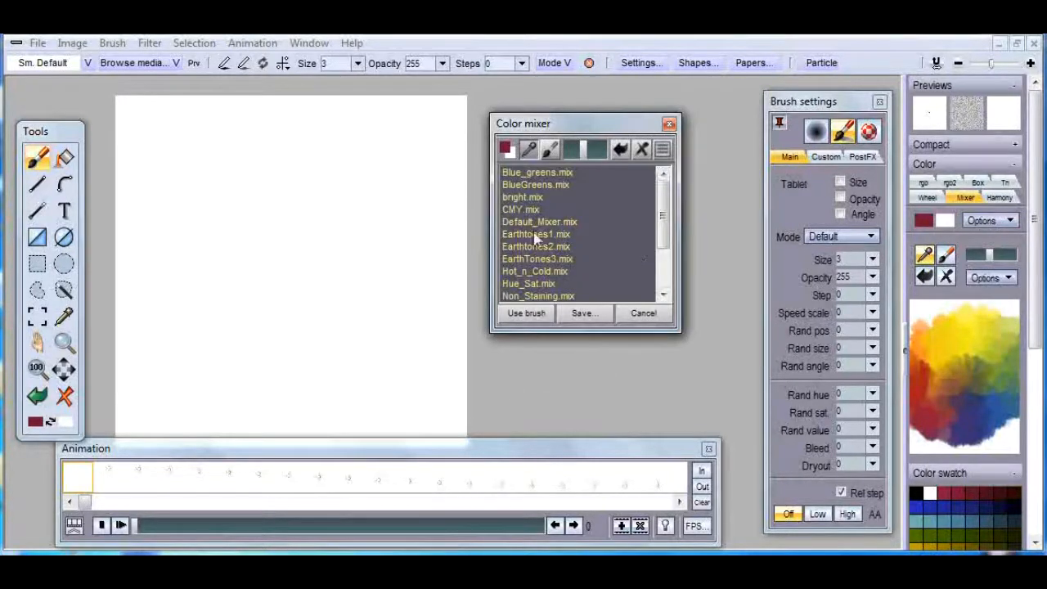
double_click(522, 202)
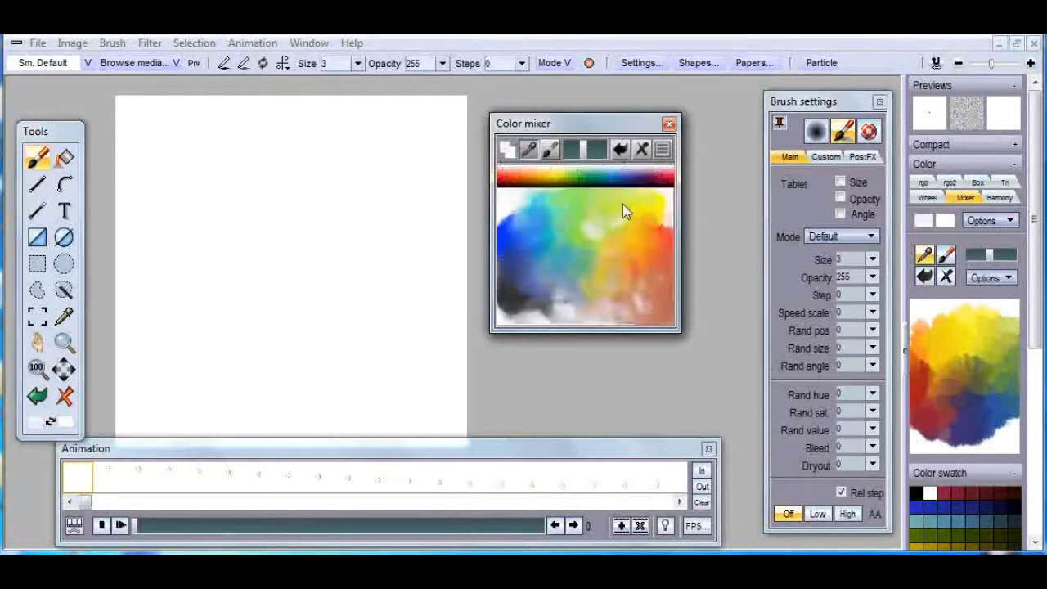
- Paint a solid blue blob at the canvas centre using brush size 43 and add a pale yellow-green dab inside it
click(502, 231)
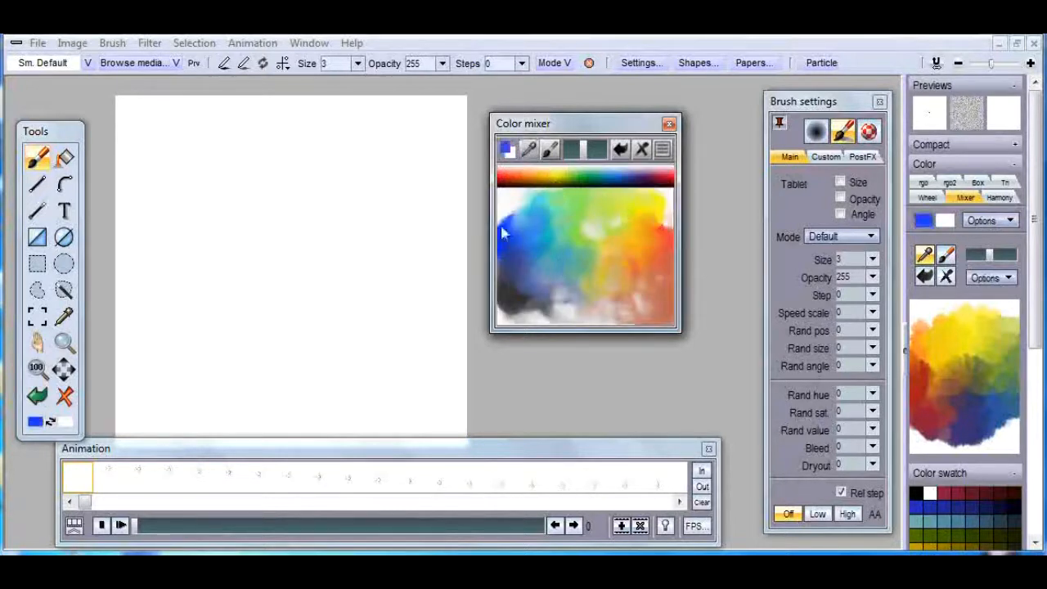
drag(282, 260, 295, 260)
click(360, 66)
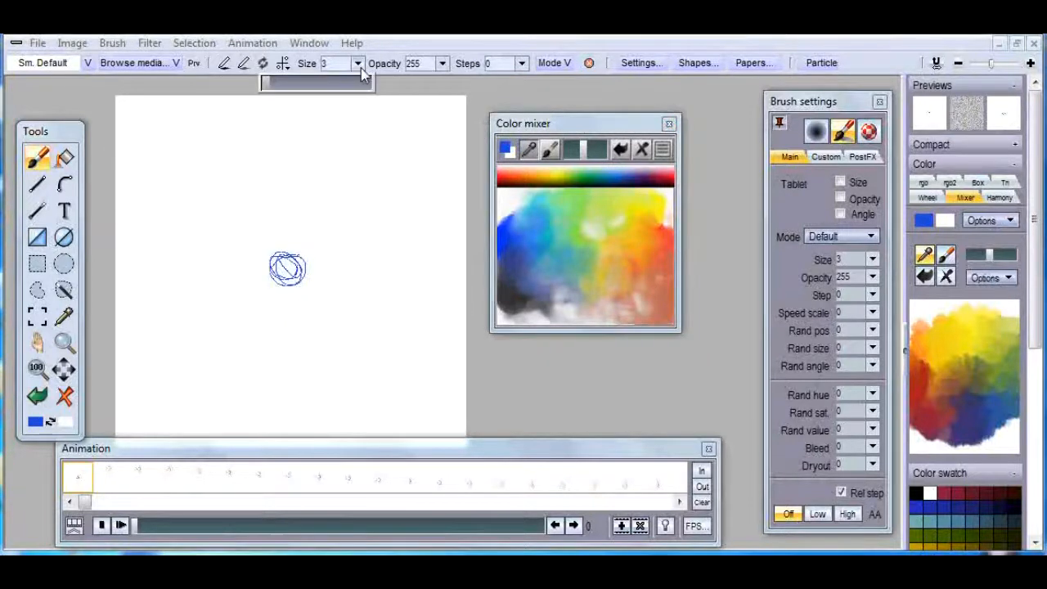
drag(319, 89, 316, 89)
mouse_move(285, 269)
mouse_down()
mouse_move(299, 262)
mouse_move(286, 273)
mouse_up()
click(593, 237)
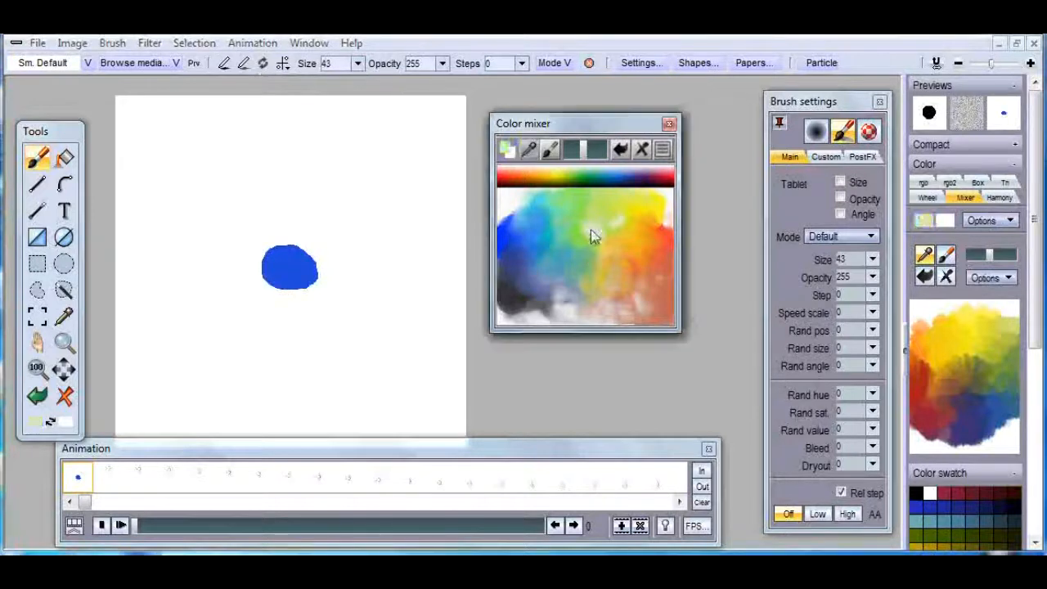
click(293, 269)
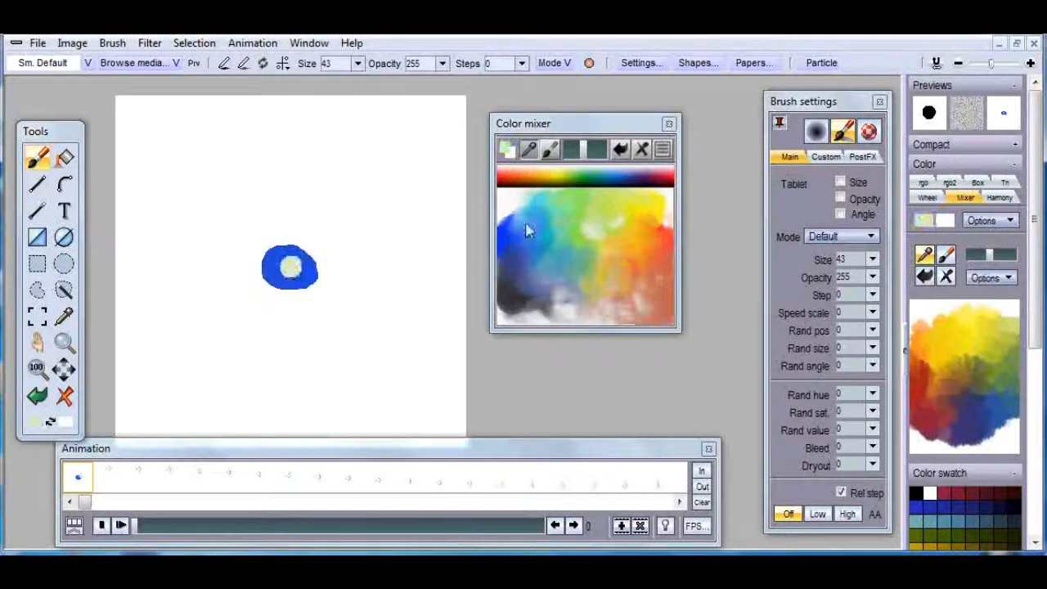
- Pick orange from the Color mixer and paint a wide upper eyelid stroke over the blue iris with the Large airbrush preset
click(660, 227)
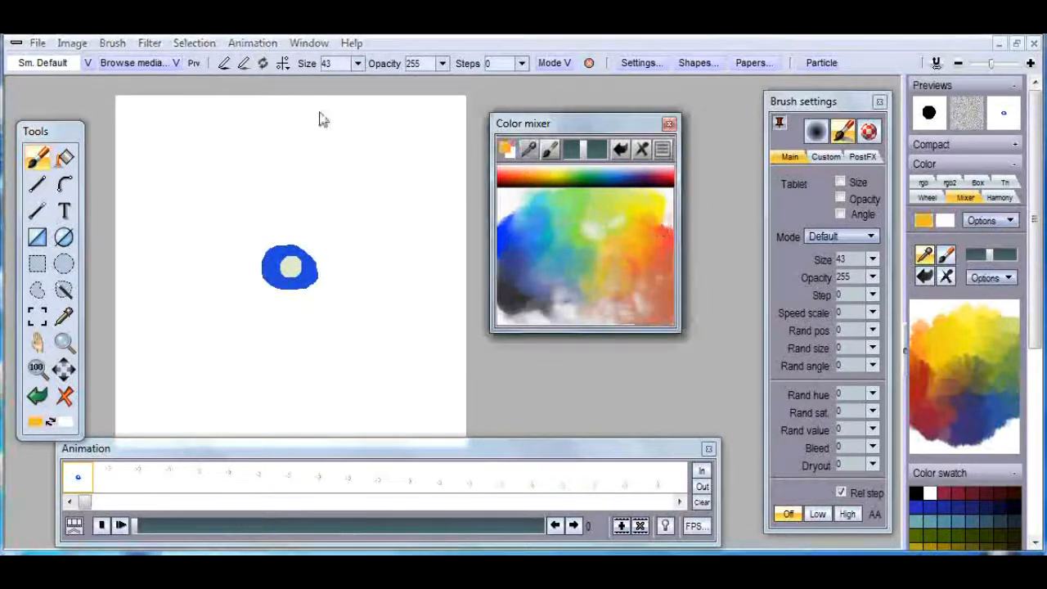
click(70, 67)
mouse_move(122, 94)
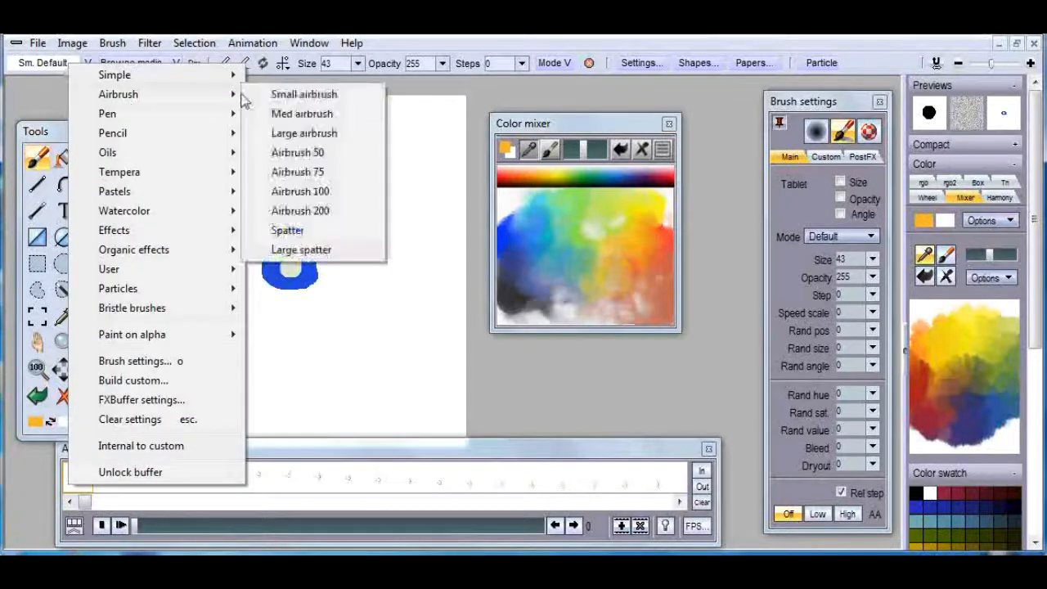
click(306, 134)
mouse_move(196, 258)
mouse_down()
mouse_move(253, 248)
mouse_move(419, 278)
mouse_up()
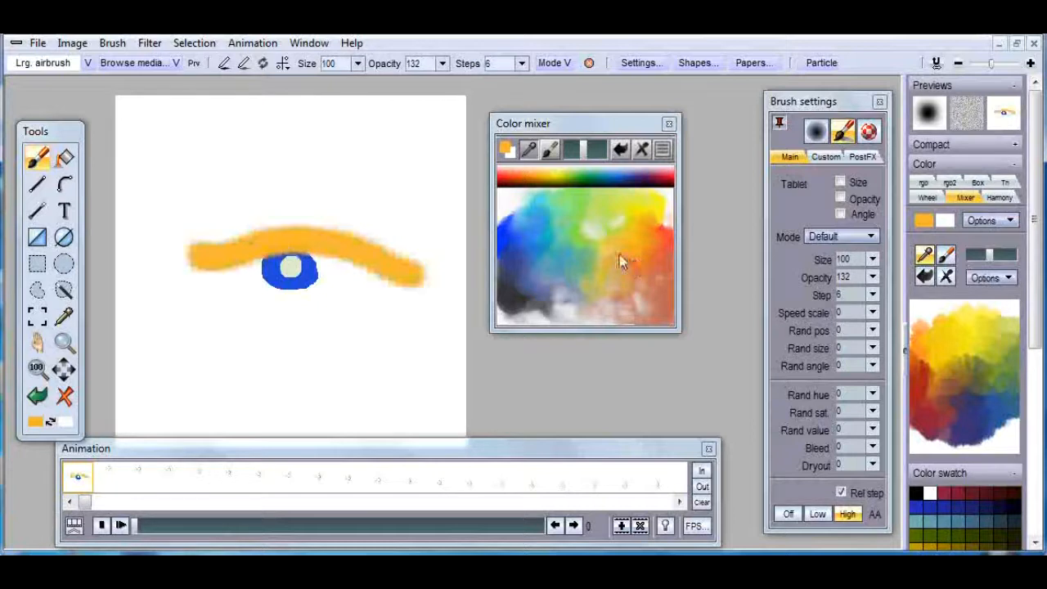
- Trim the upper edge of the orange eyelid with white to give it tapered ends
click(506, 200)
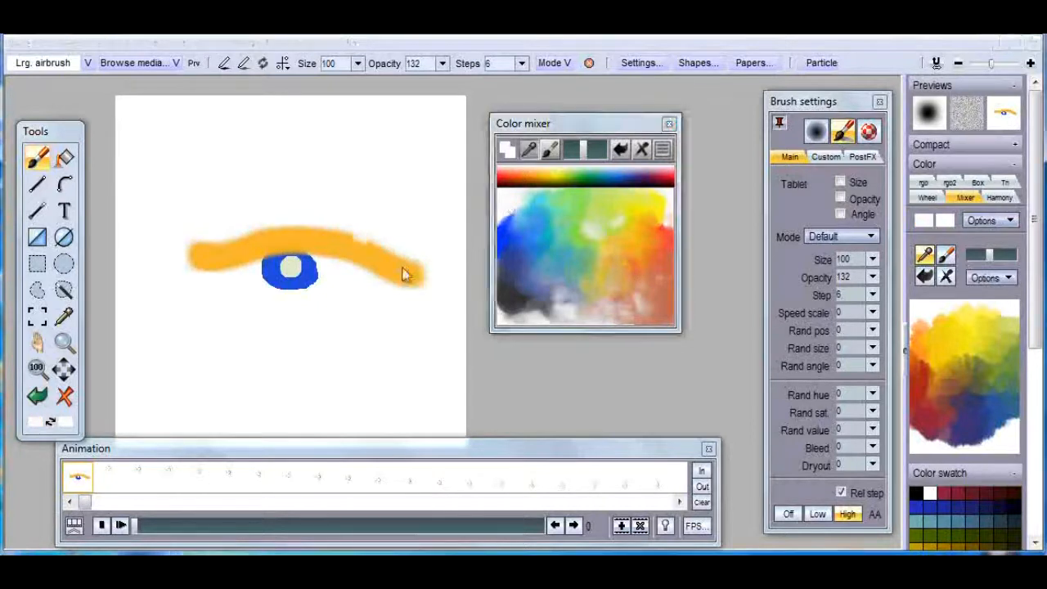
drag(401, 273, 403, 256)
mouse_move(348, 234)
mouse_down()
mouse_move(290, 219)
mouse_move(189, 262)
mouse_up()
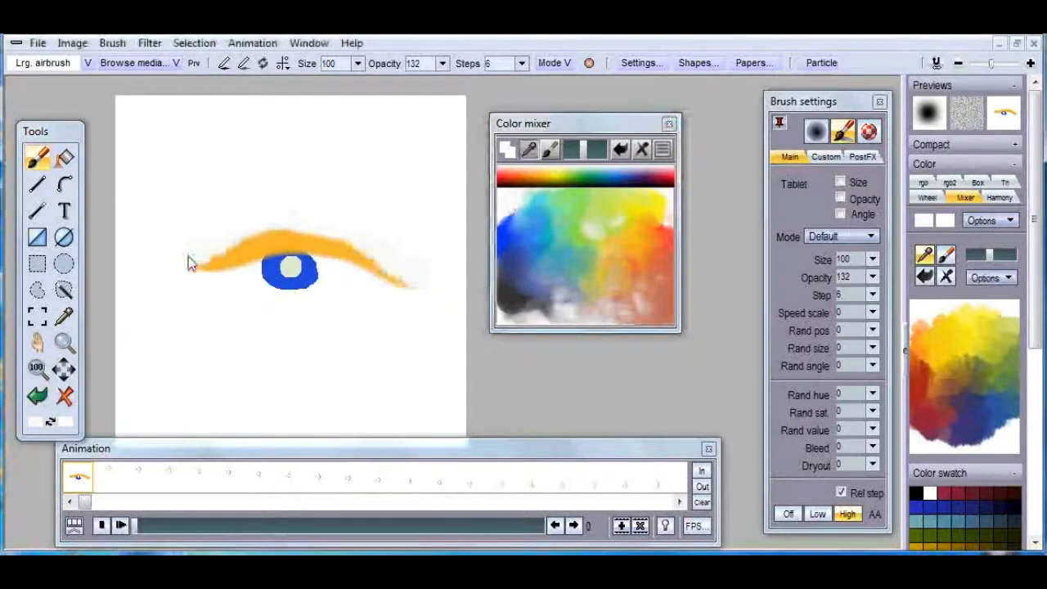
- Paint a reddish-orange lower eyelid beneath the iris and thin its lower edge with white
click(534, 259)
click(656, 251)
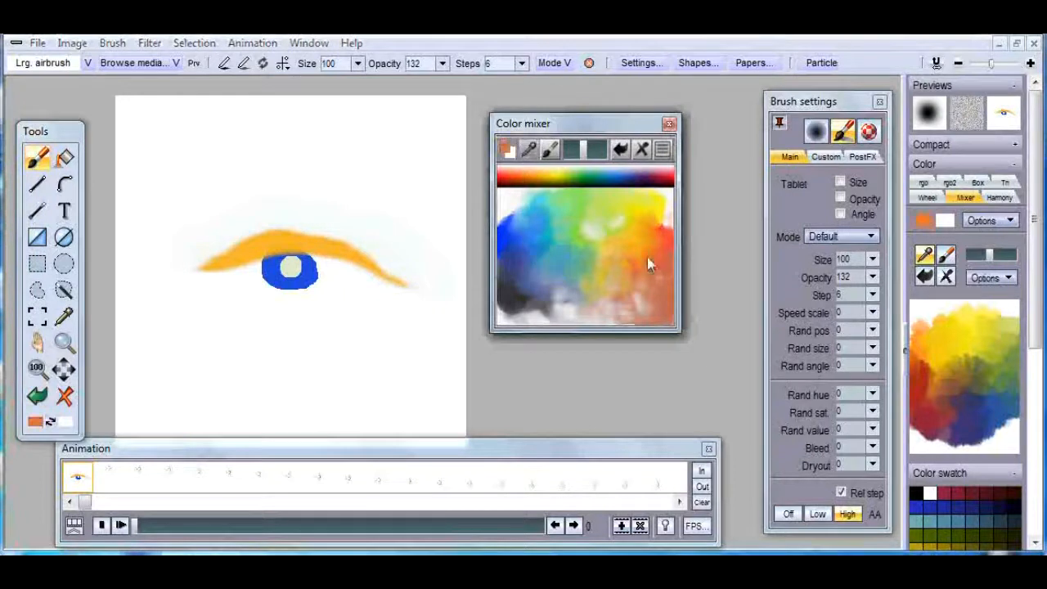
drag(233, 281, 353, 303)
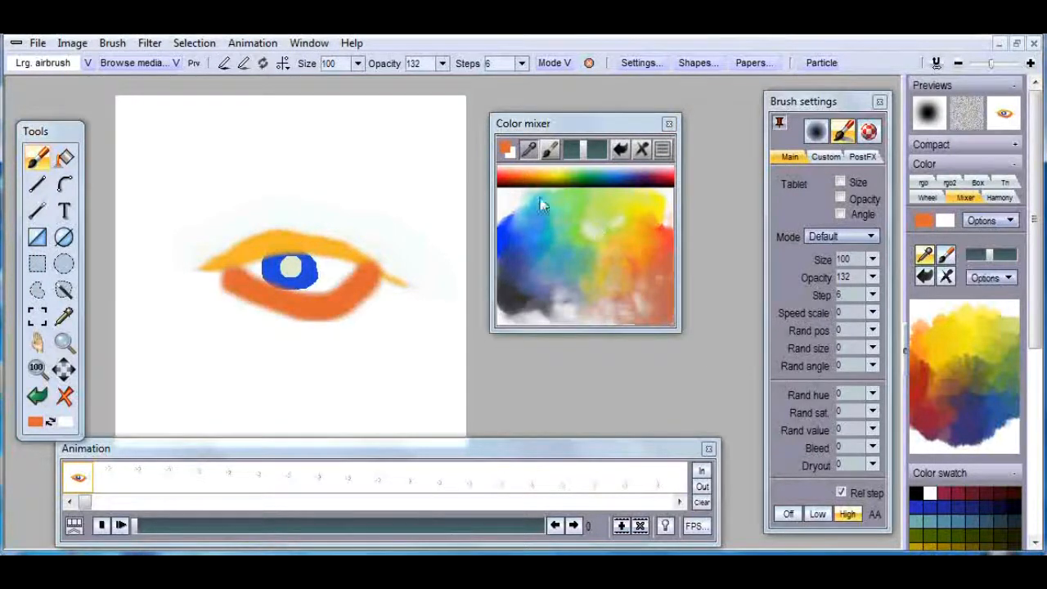
click(508, 201)
mouse_move(368, 327)
mouse_down()
mouse_move(321, 326)
mouse_move(226, 310)
mouse_move(214, 292)
mouse_move(322, 316)
mouse_move(374, 292)
mouse_move(291, 316)
mouse_up()
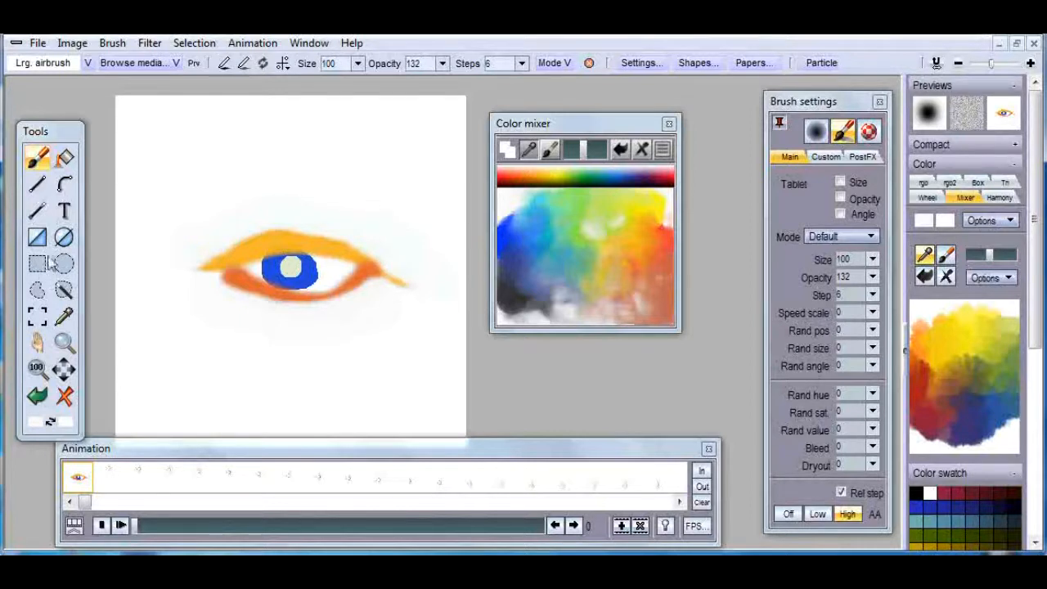
- Capture the painted eye as a custom brush and make a test stroke with it on the canvas
click(37, 316)
mouse_move(181, 215)
mouse_down()
mouse_move(253, 294)
mouse_move(409, 334)
mouse_move(426, 319)
mouse_up()
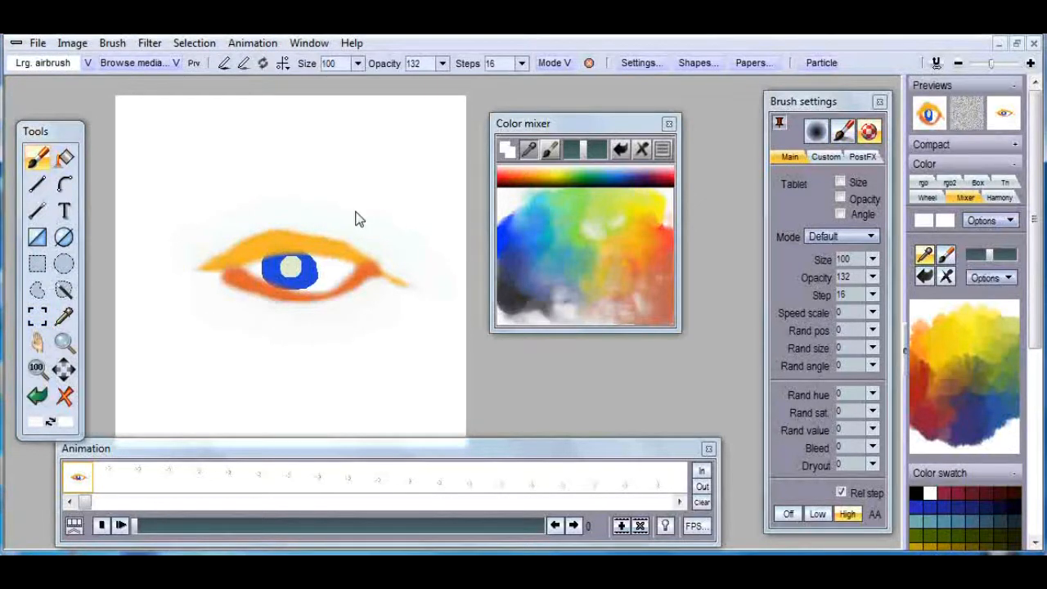
mouse_move(323, 211)
mouse_down()
mouse_move(299, 210)
mouse_move(286, 225)
mouse_move(320, 282)
mouse_move(312, 253)
mouse_up()
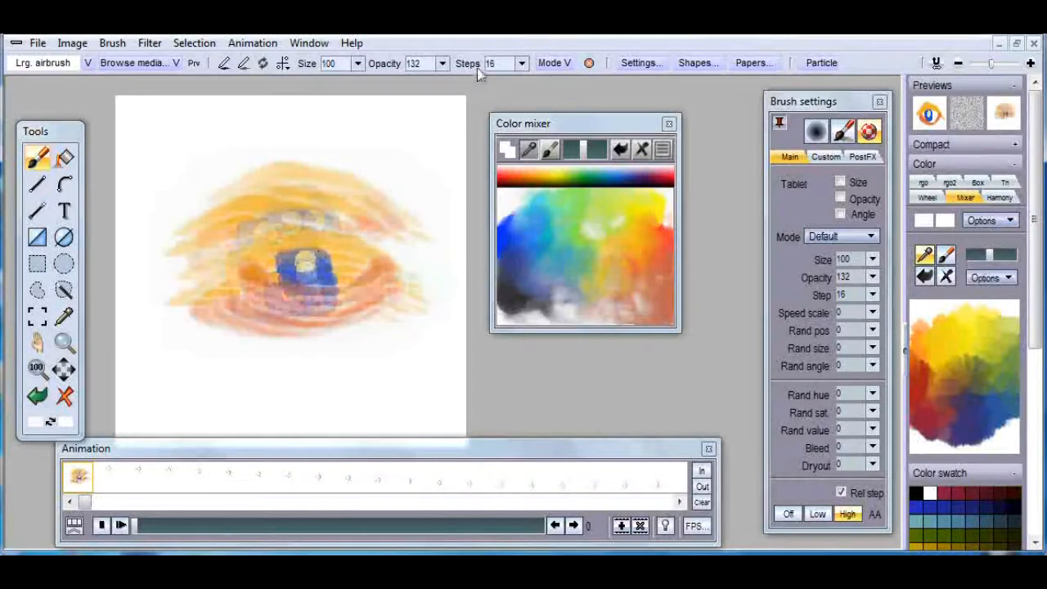
- Set the brush opacity to 255, make another test stroke with the eye brush and undo the painting
click(442, 63)
drag(433, 81, 455, 87)
mouse_move(312, 254)
mouse_down()
mouse_move(293, 301)
mouse_move(308, 289)
mouse_up()
key(ctrl+z)
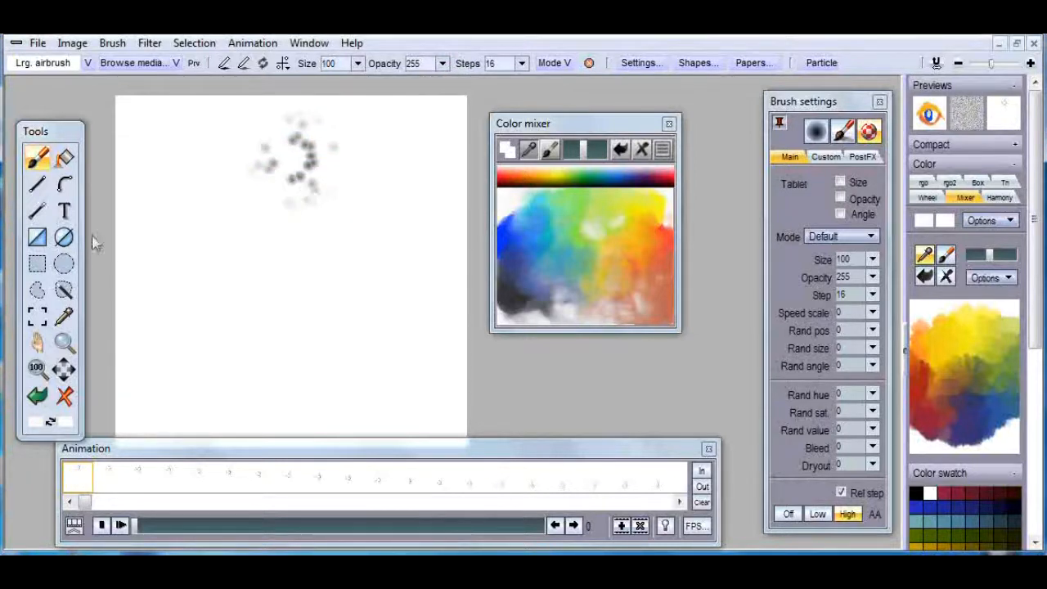
- Show the star path, open the Brush buffer window beside the canvas and scale the eye brush to 53
click(65, 184)
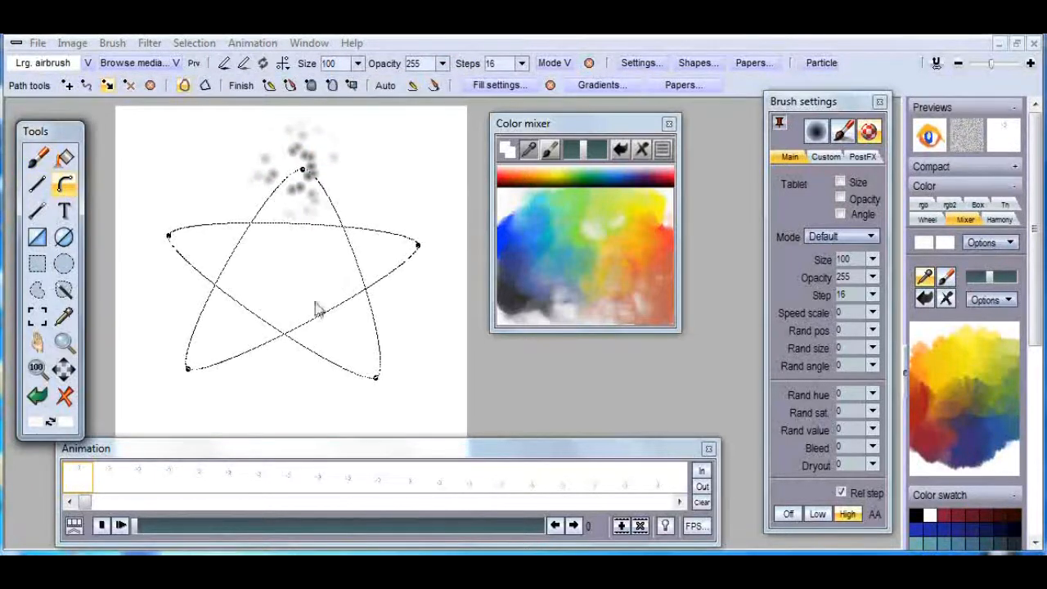
click(115, 44)
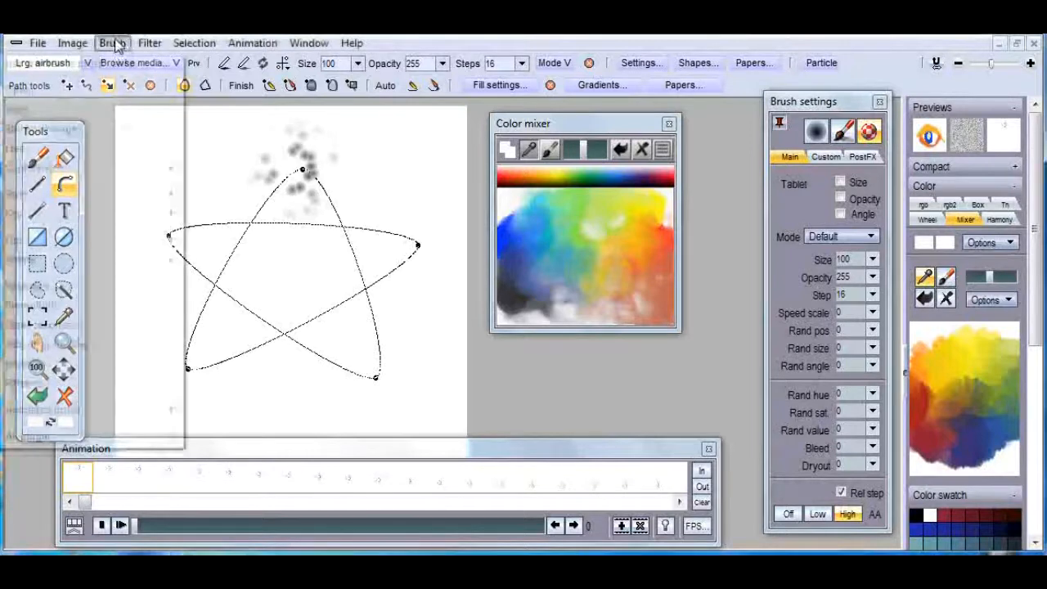
click(72, 131)
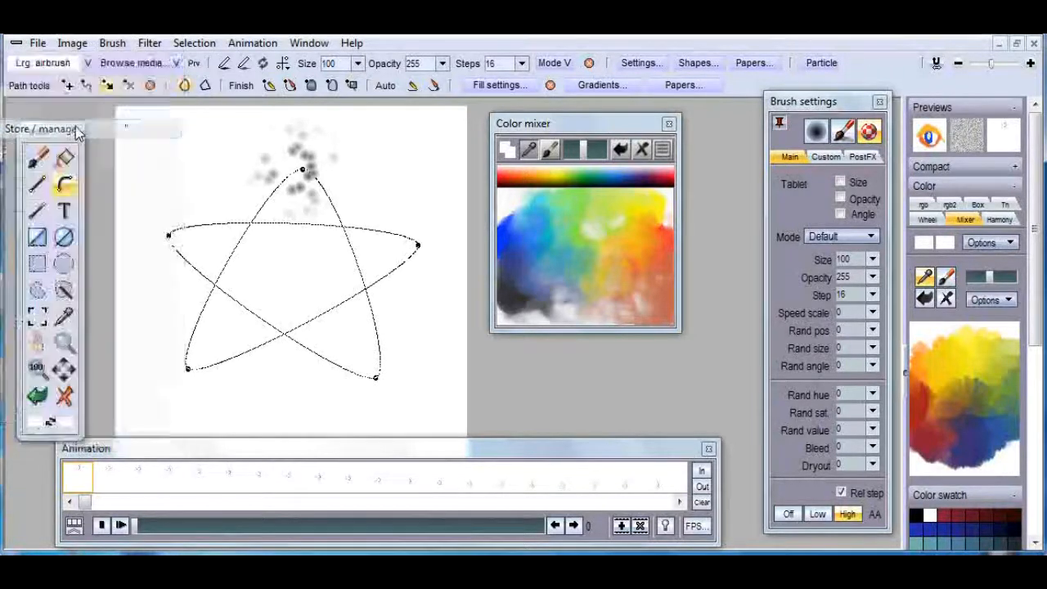
mouse_move(124, 88)
mouse_down()
mouse_move(309, 112)
mouse_move(628, 244)
mouse_up()
click(713, 289)
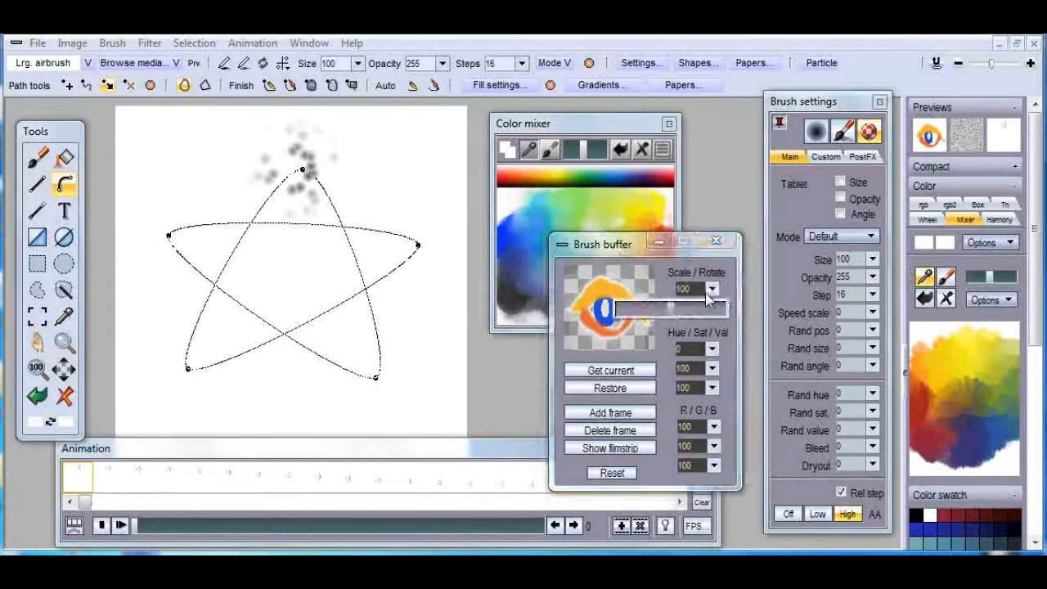
drag(670, 308, 645, 309)
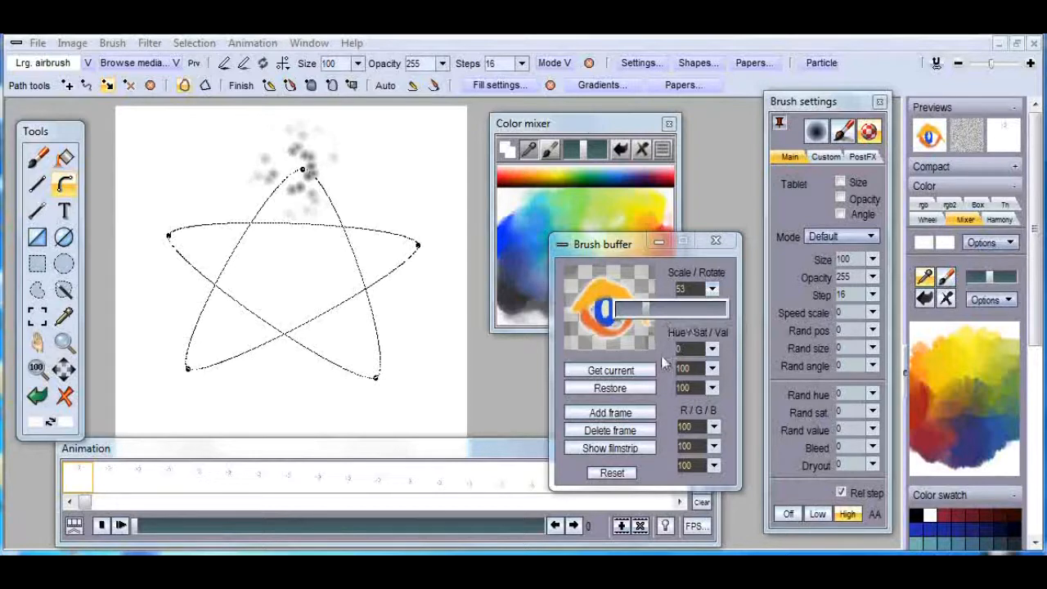
- Set the eye brush's hue to -41 in the Brush buffer
click(714, 349)
drag(699, 372, 668, 377)
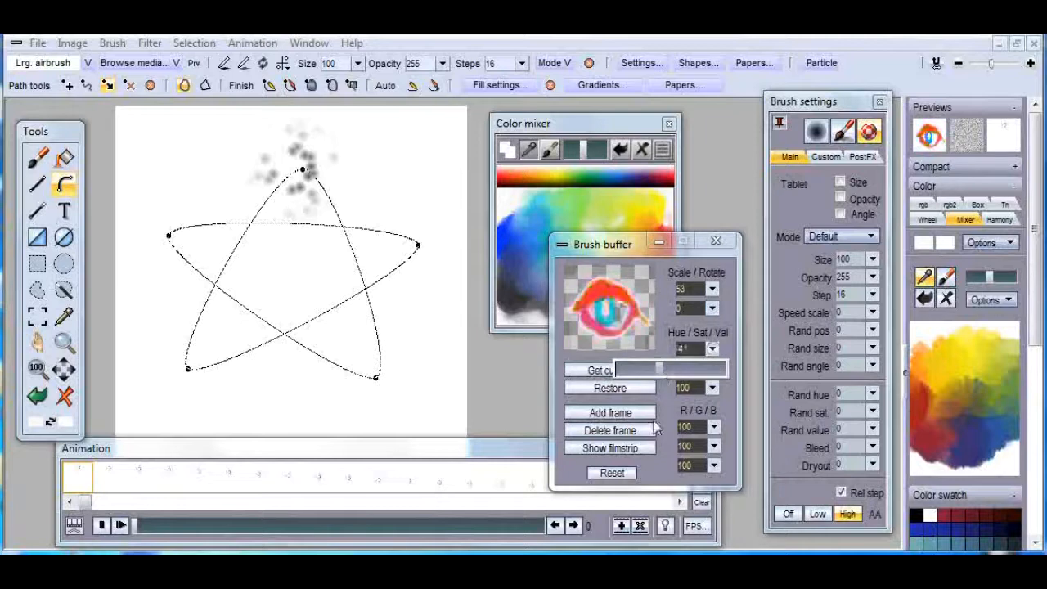
click(652, 472)
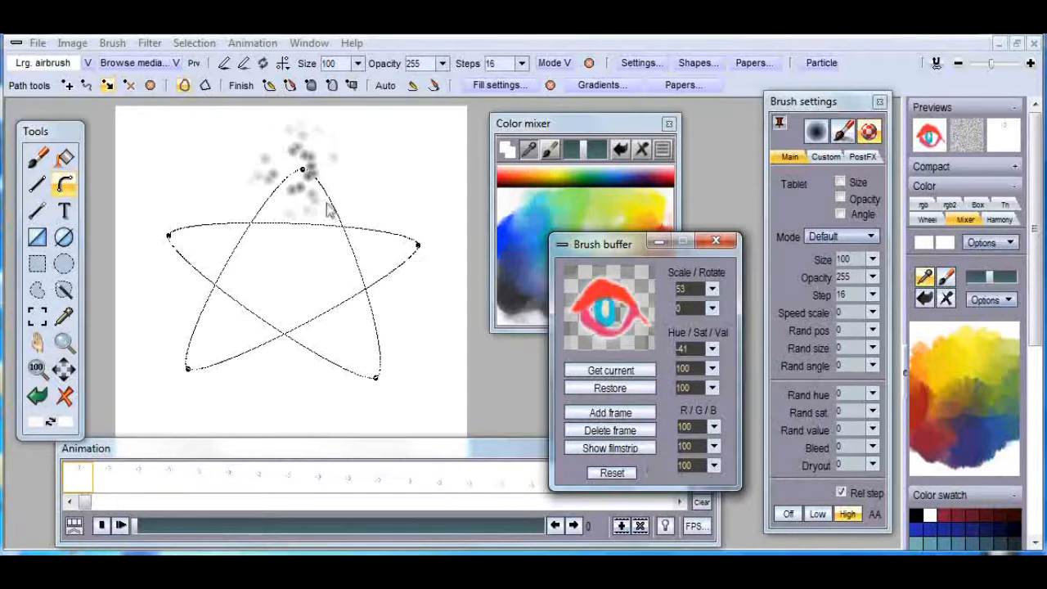
- Animate the eye brush along the star path across all frames, and play the animation
click(65, 185)
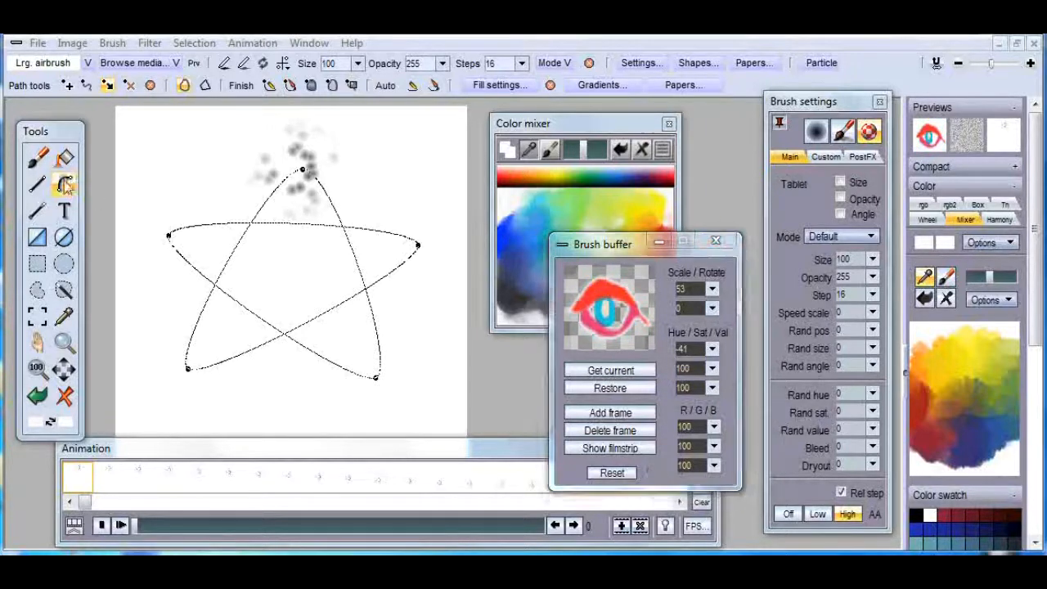
click(352, 85)
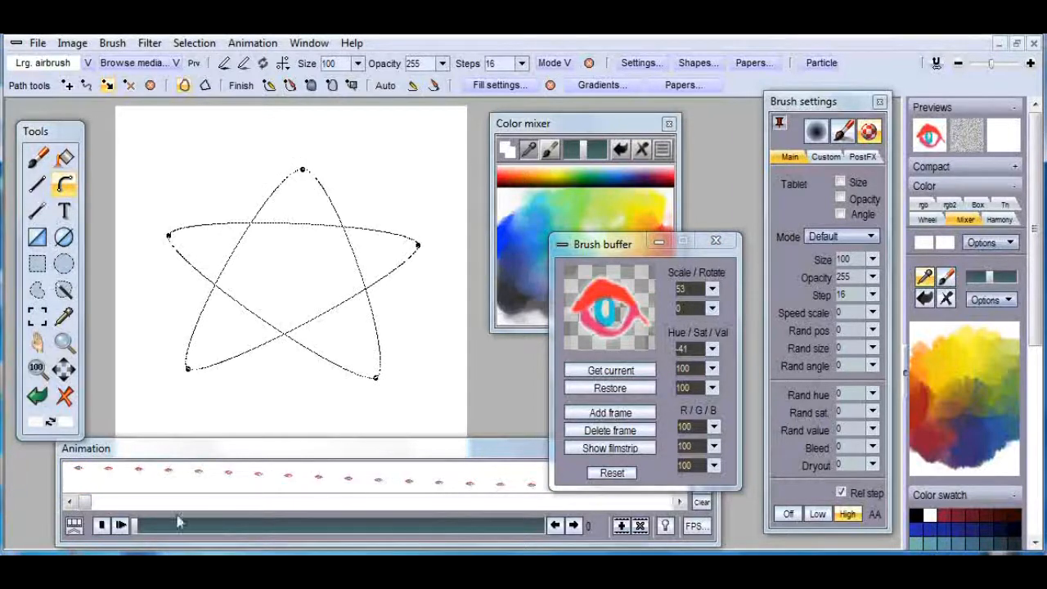
click(126, 526)
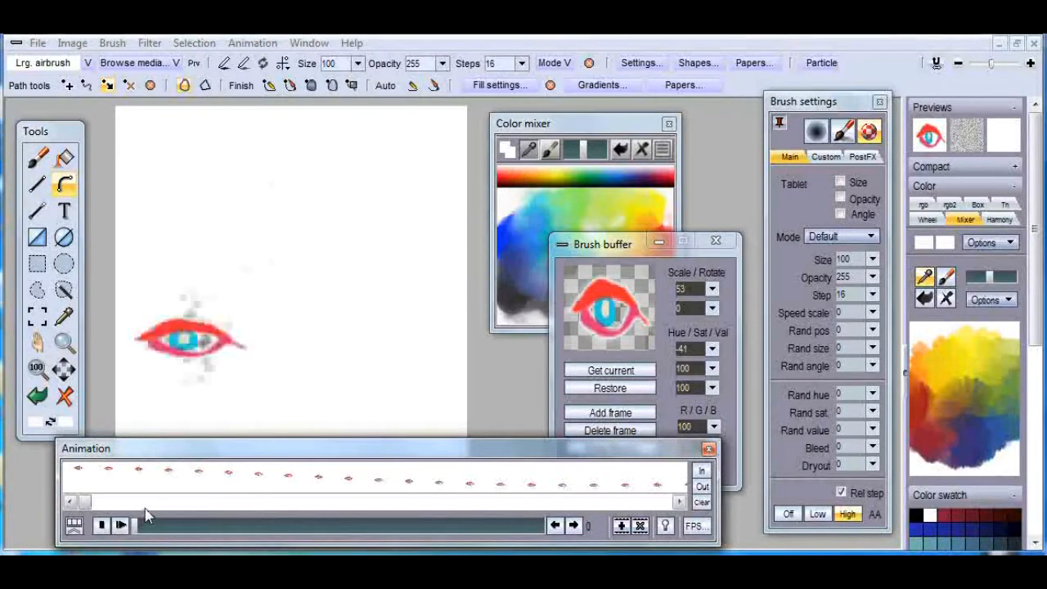
click(102, 526)
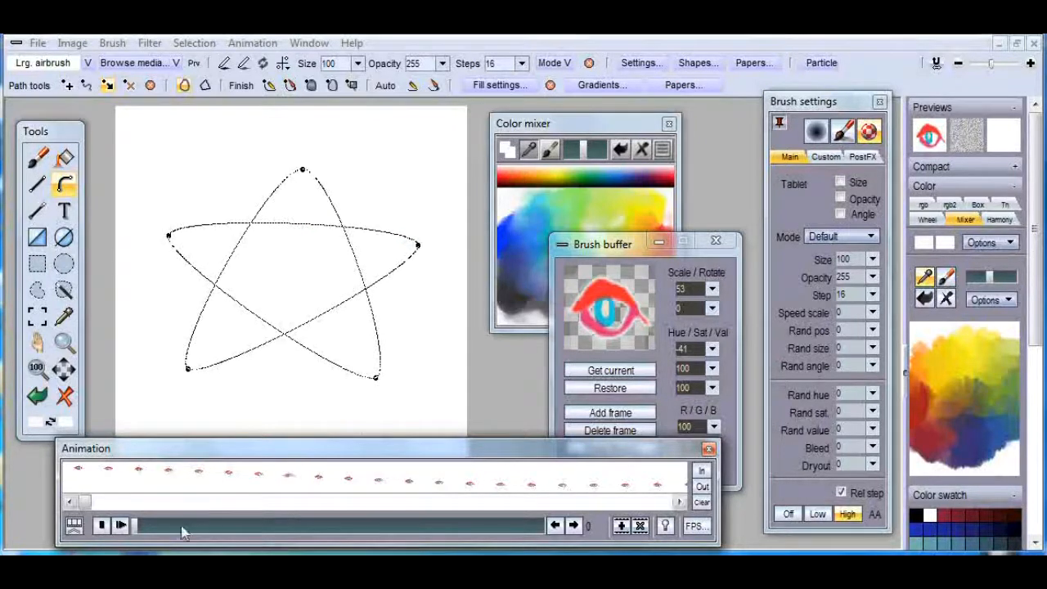
- Delete the last animation frame, number 87, and play the animation again
drag(138, 526, 545, 524)
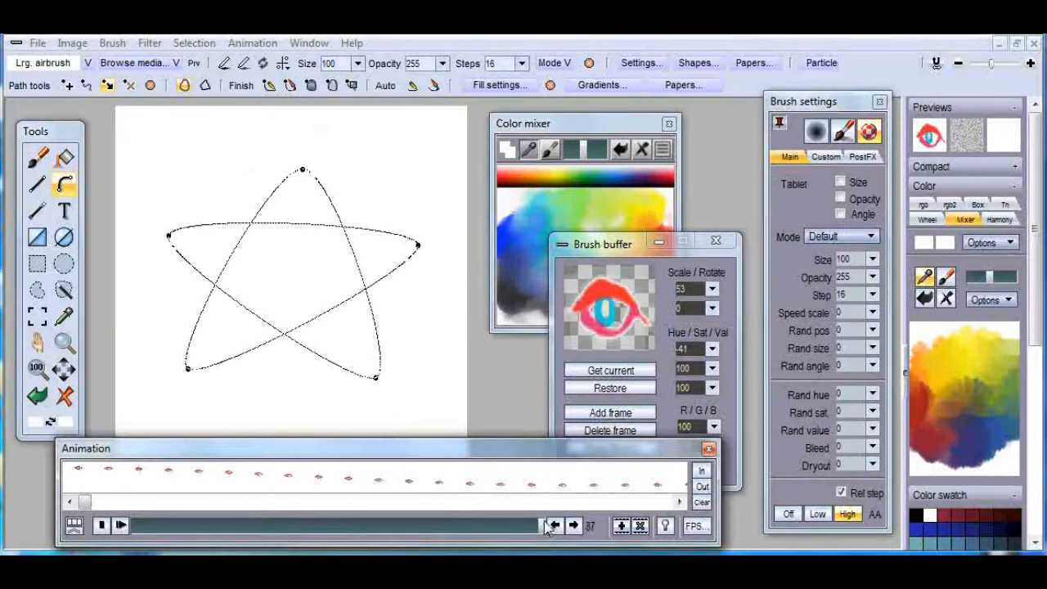
click(640, 526)
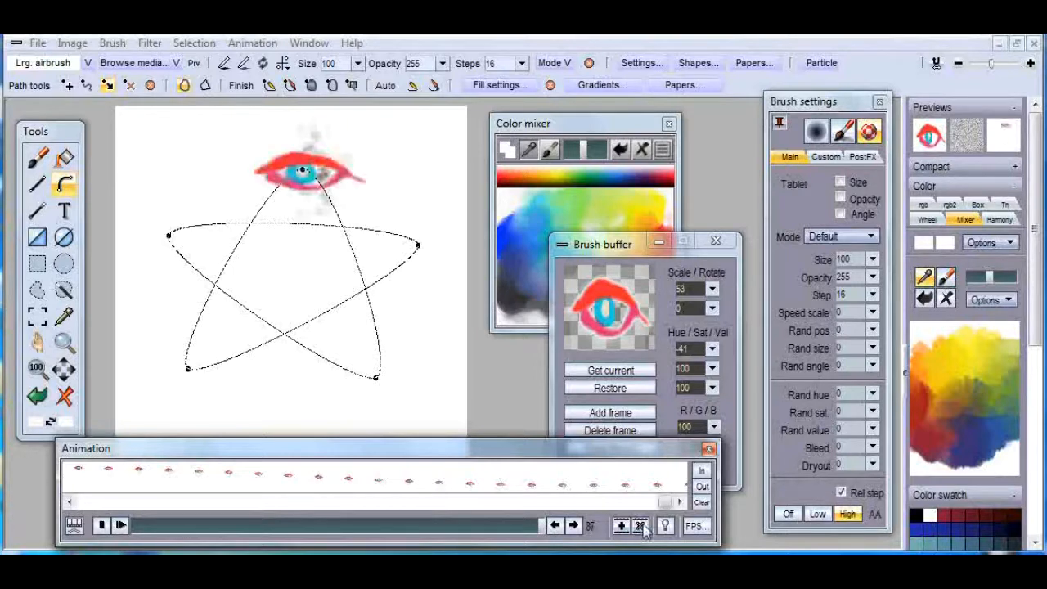
click(122, 526)
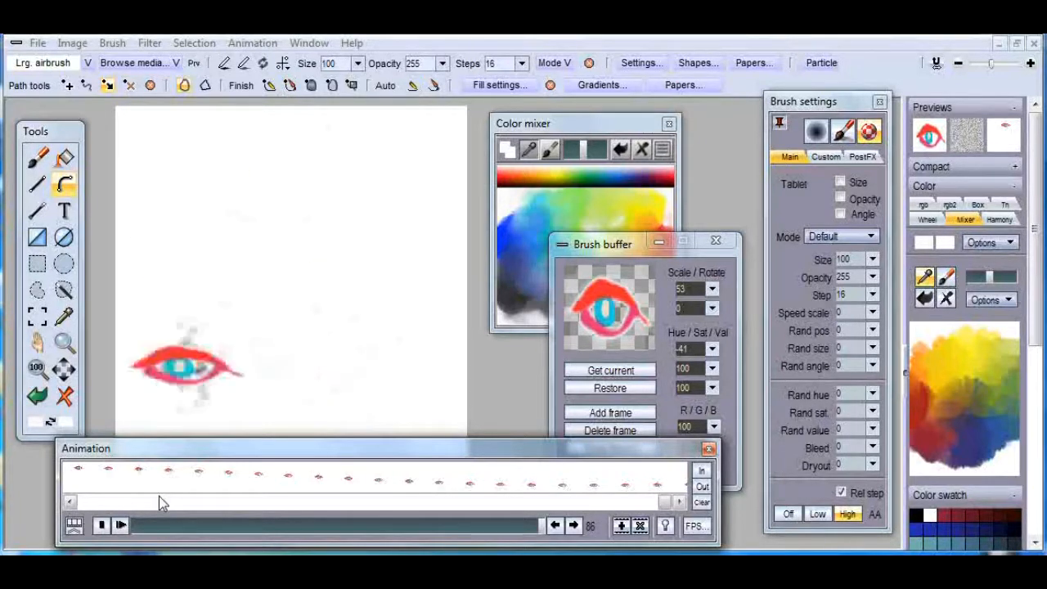
click(102, 526)
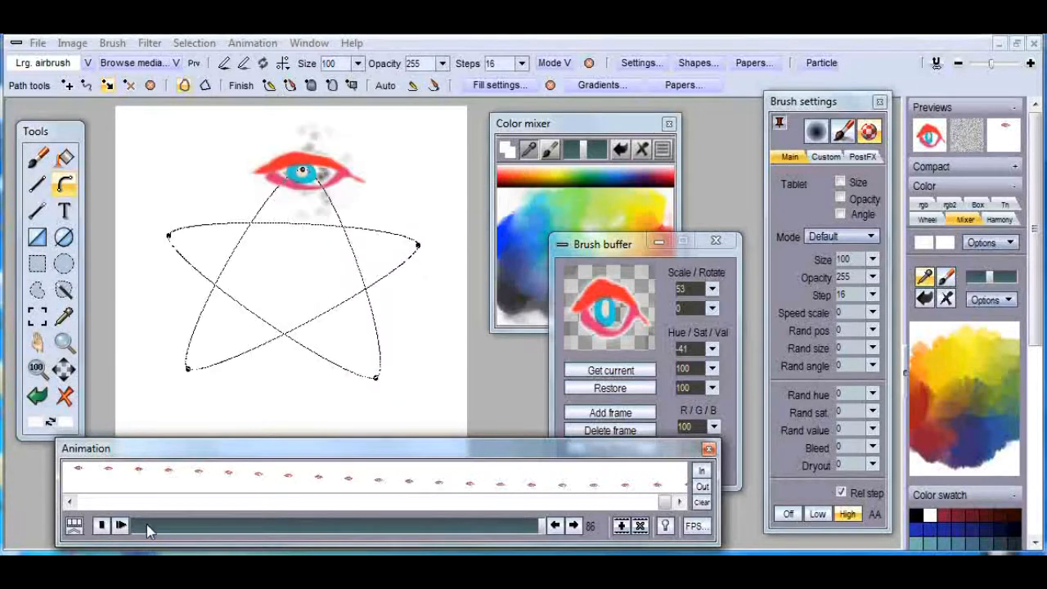
- Compare the eye's position in the last and first animation frames to check how the loop joins
click(554, 526)
click(555, 525)
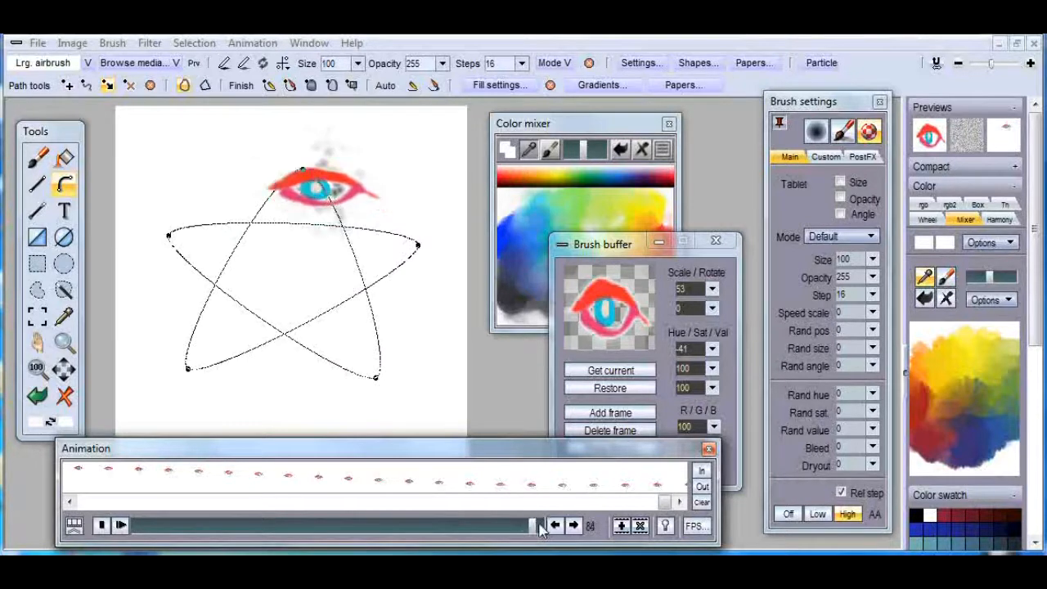
click(135, 527)
mouse_move(134, 526)
mouse_down()
mouse_move(145, 525)
mouse_move(136, 526)
mouse_up()
drag(530, 528, 544, 527)
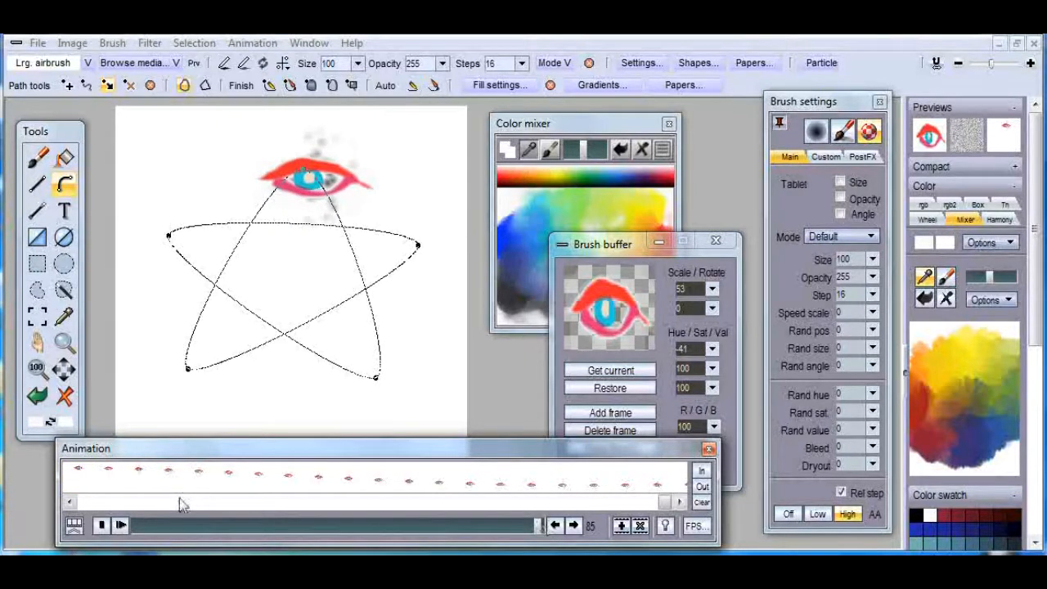
mouse_move(135, 530)
mouse_down()
mouse_move(175, 524)
mouse_move(147, 525)
mouse_up()
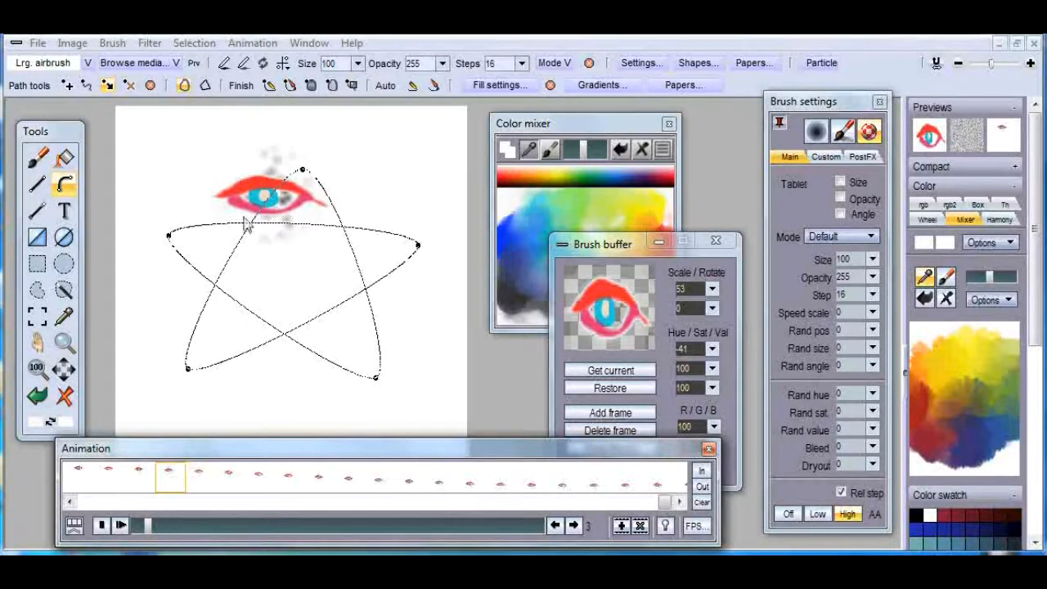
- Return to the first frame and capture an area covering nearly the whole canvas as a custom brush
click(38, 316)
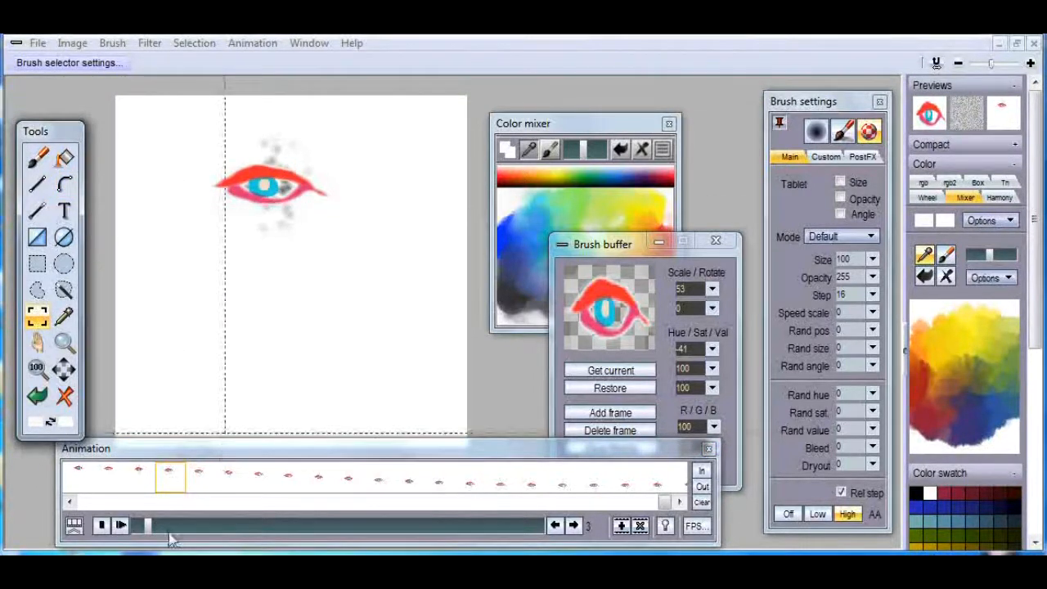
drag(146, 525, 134, 521)
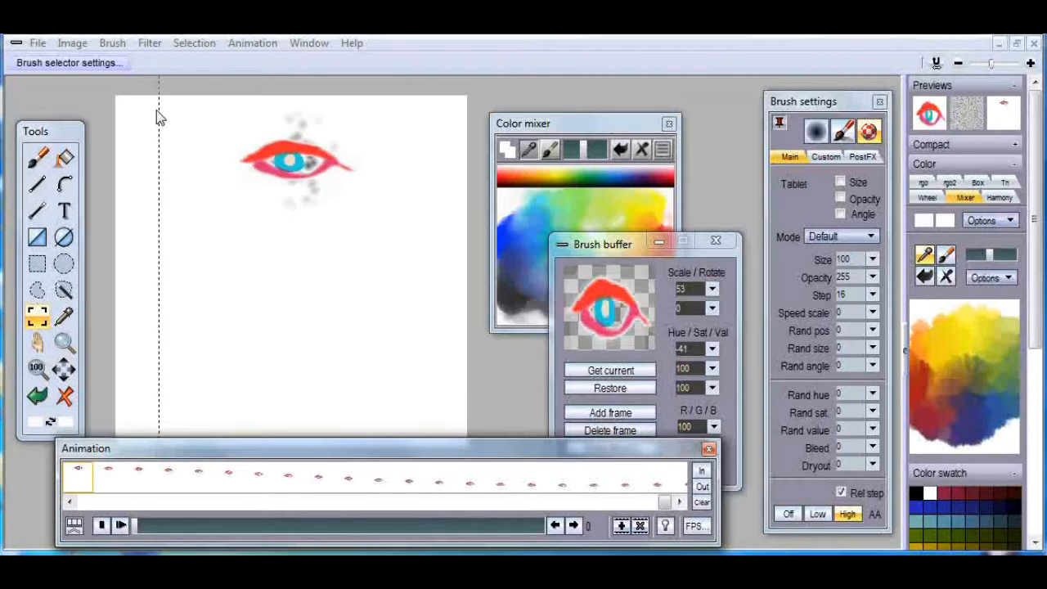
mouse_move(140, 100)
mouse_down()
mouse_move(145, 152)
mouse_move(231, 399)
mouse_up()
drag(407, 409, 451, 414)
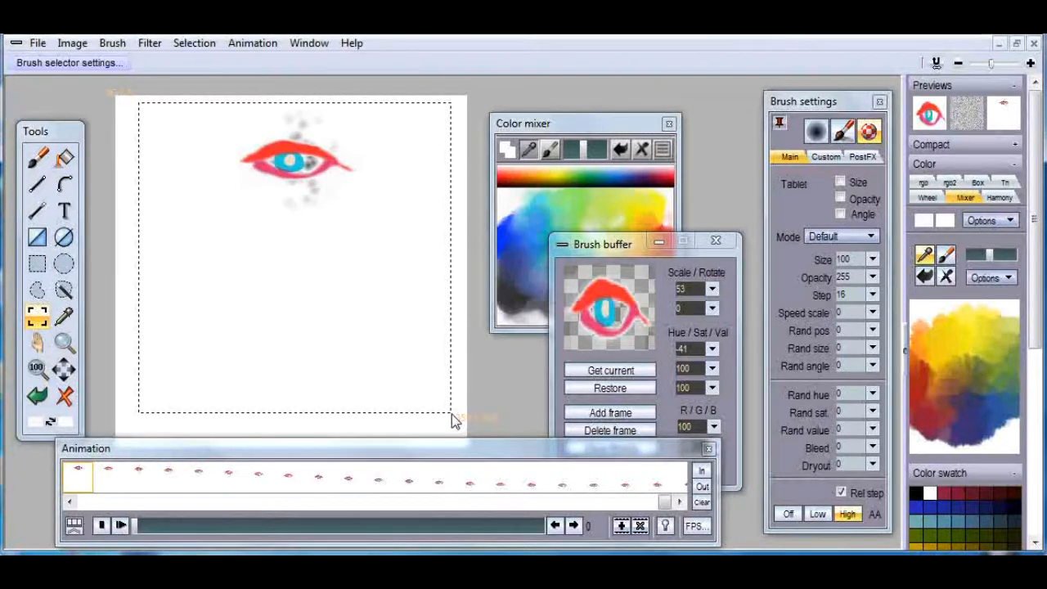
drag(452, 414, 452, 413)
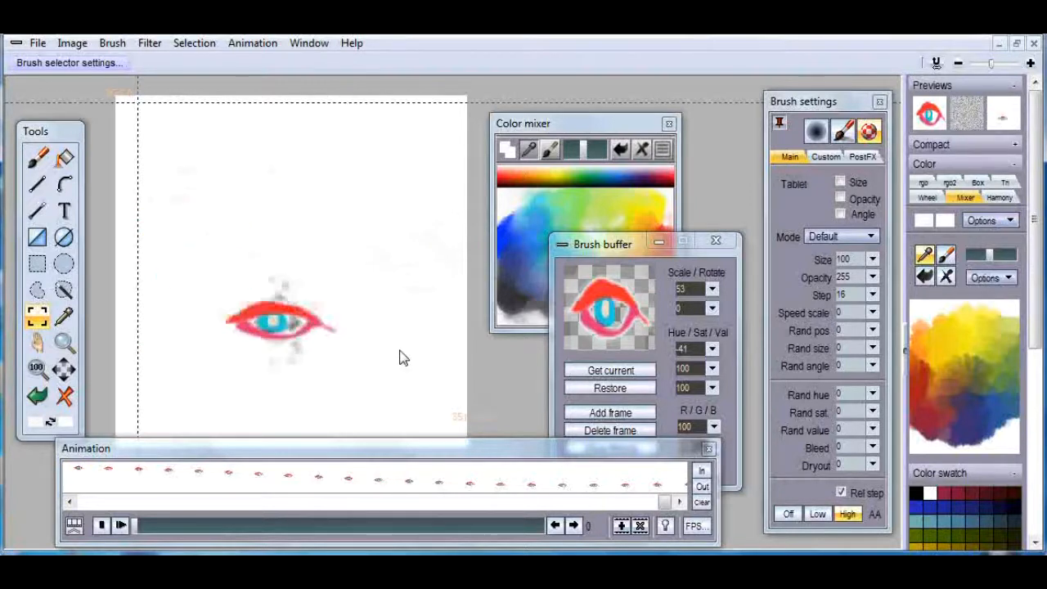
- Open a Brush buffer window for the captured brush beside the canvas, and close the old buffer window and the Color mixer
key(Tab)
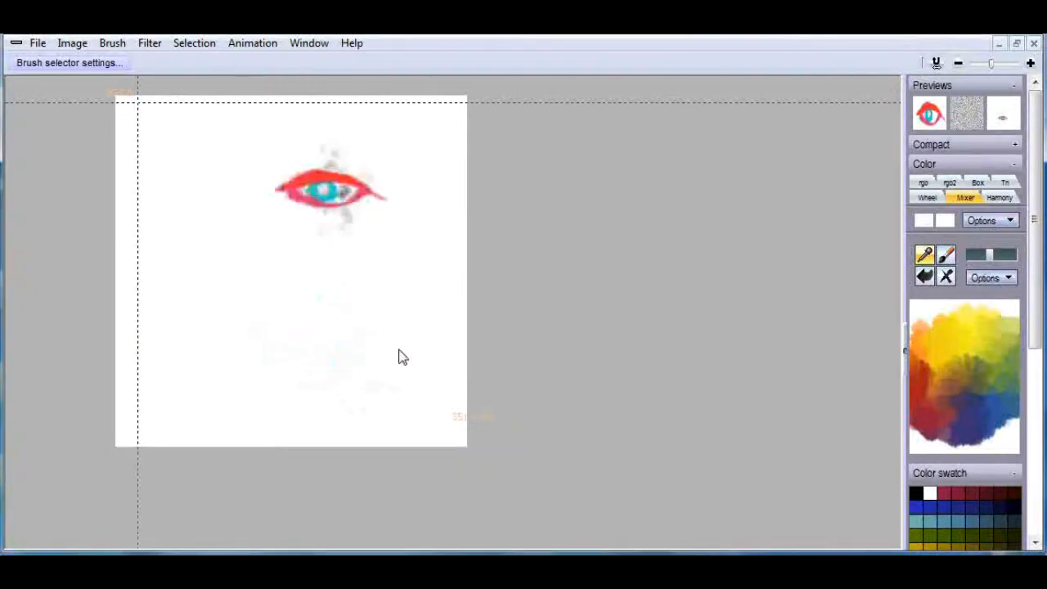
key(Tab)
click(112, 43)
click(85, 130)
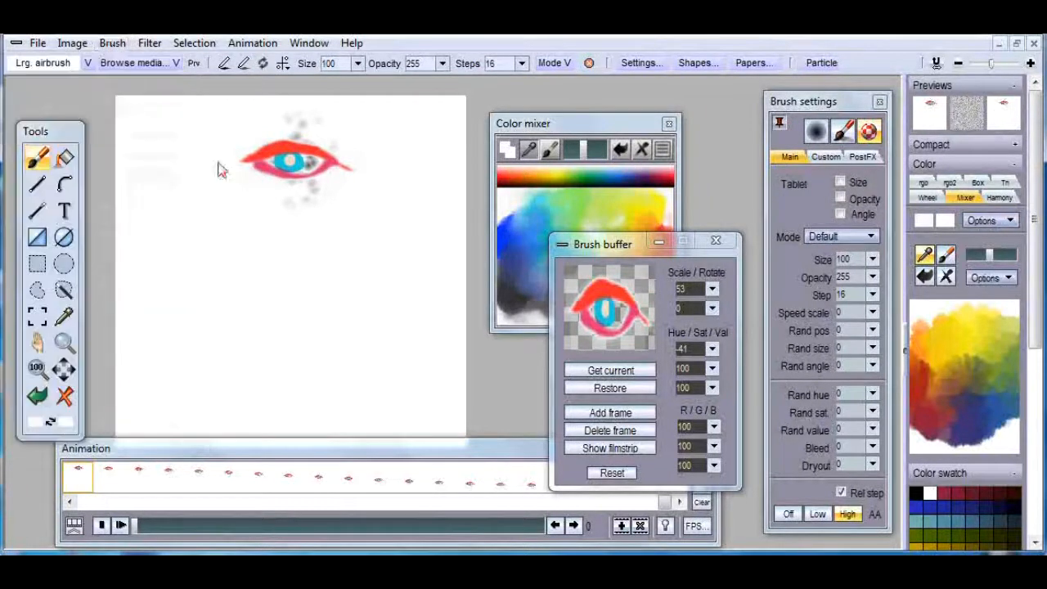
click(716, 242)
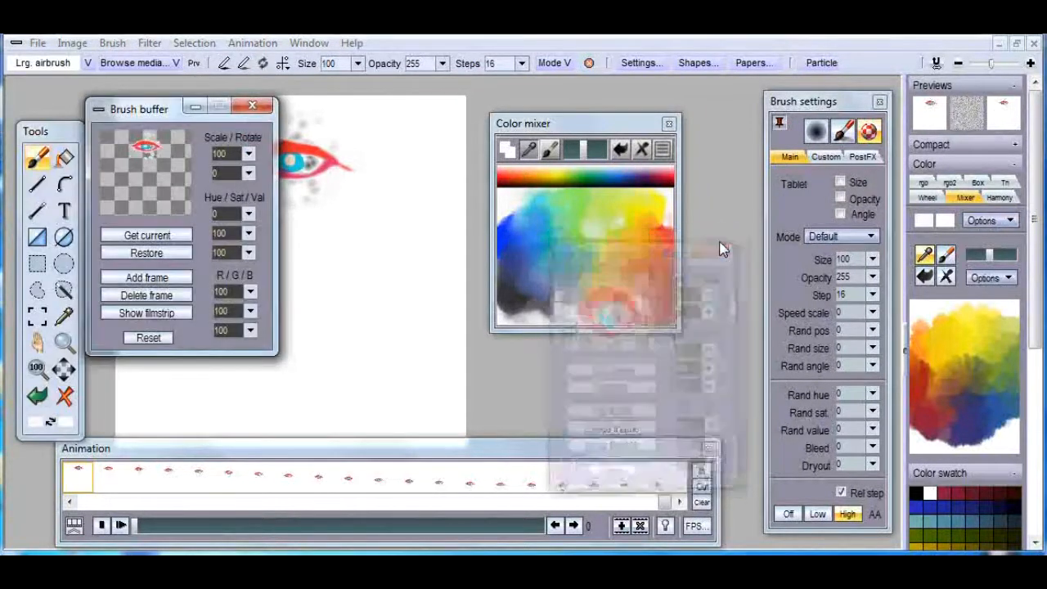
click(668, 124)
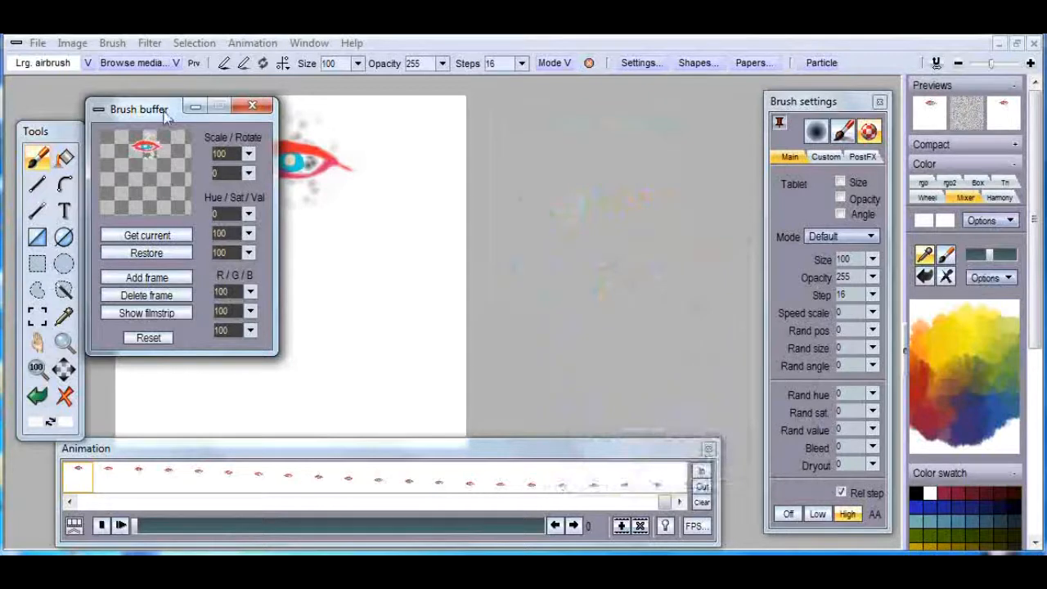
drag(164, 115, 586, 108)
- Enlarge the Brush buffer window to reveal its filmstrip, and look through the captured brush's frames
drag(695, 351, 705, 352)
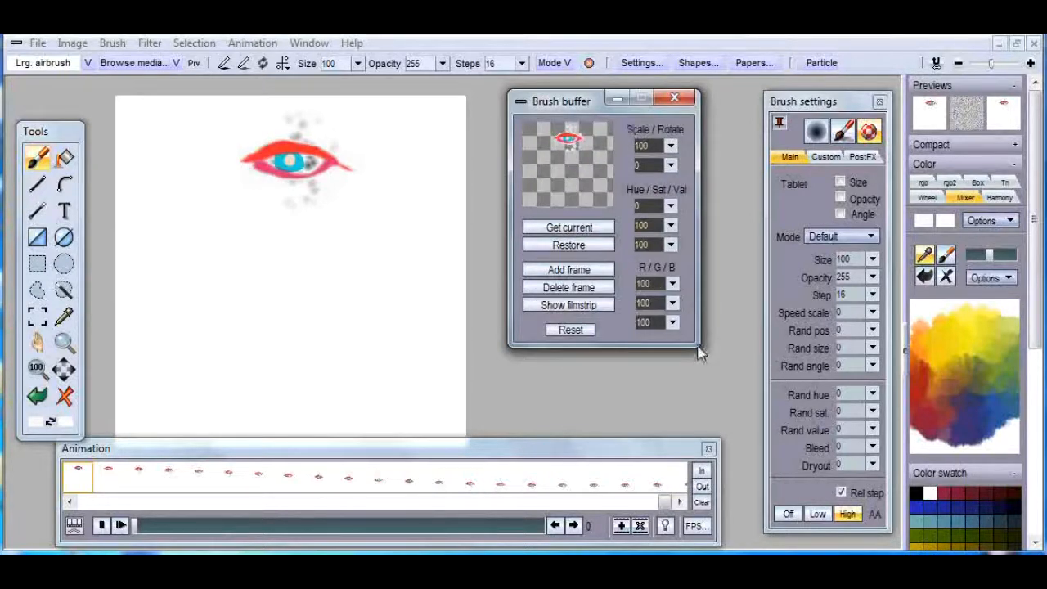
drag(849, 429, 831, 413)
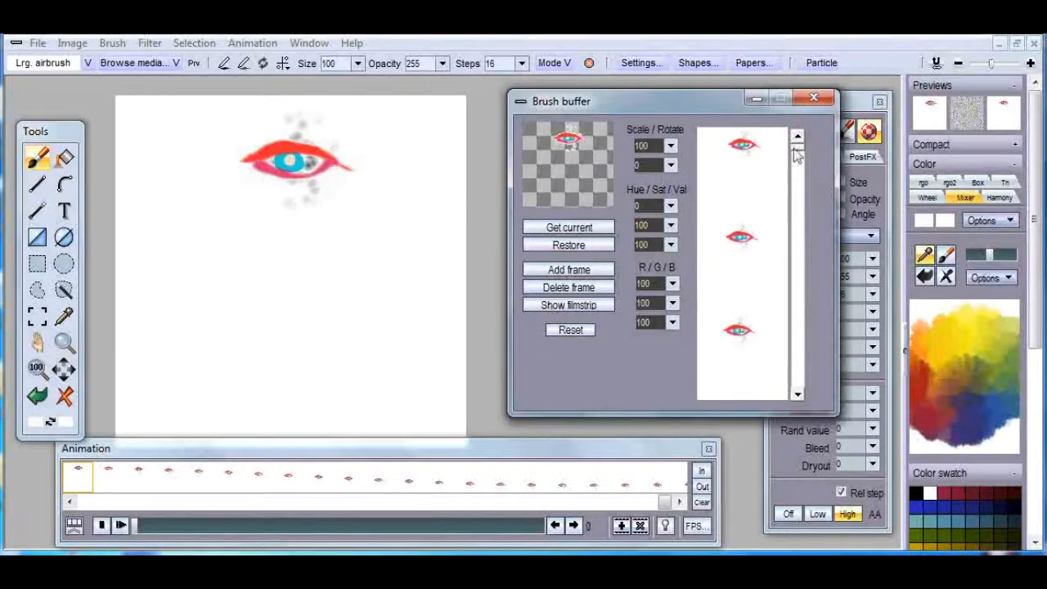
click(795, 188)
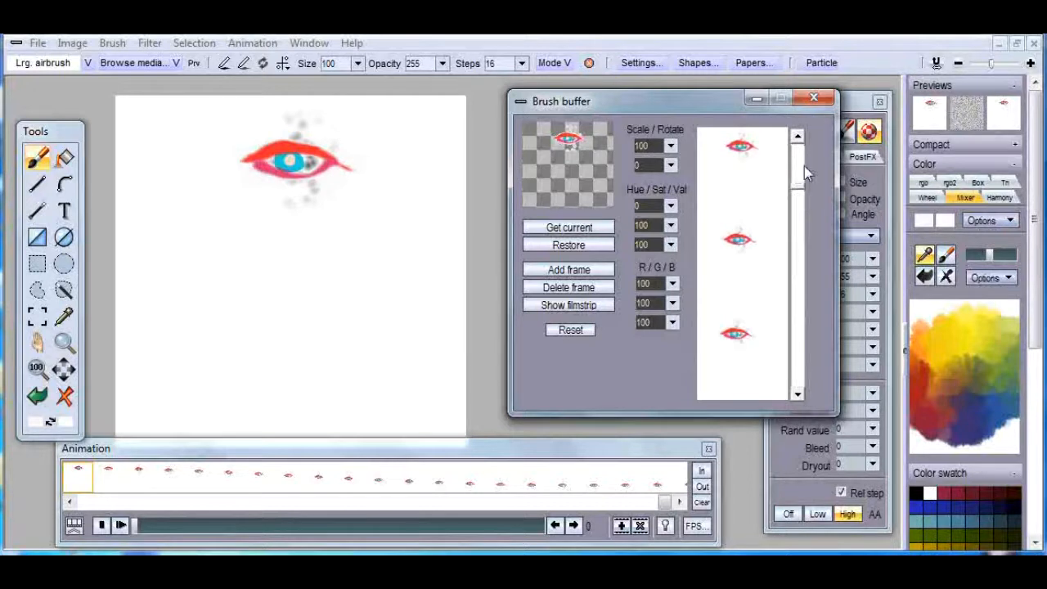
click(797, 196)
click(798, 257)
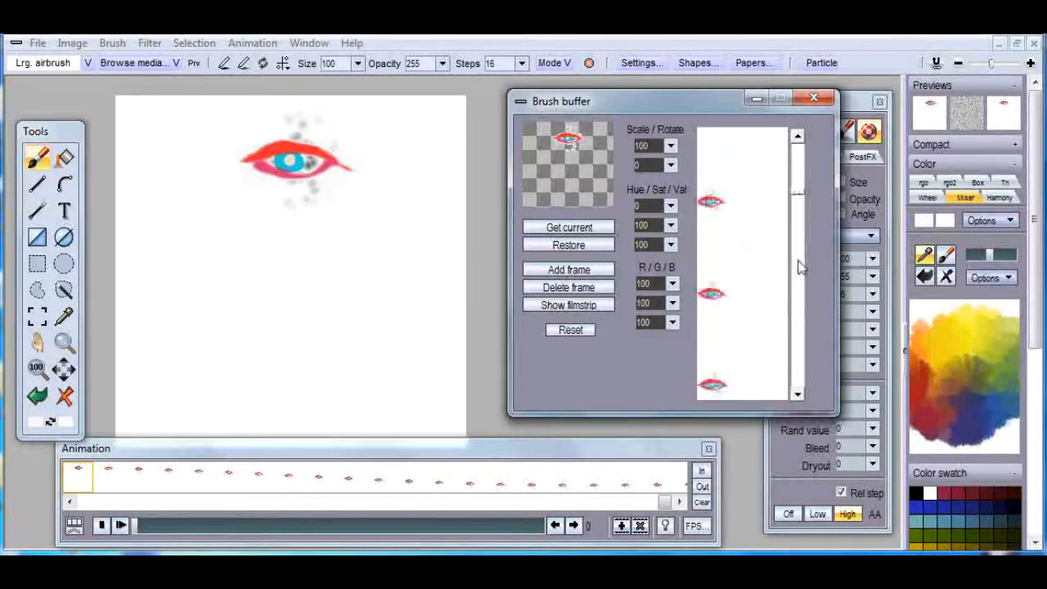
click(797, 253)
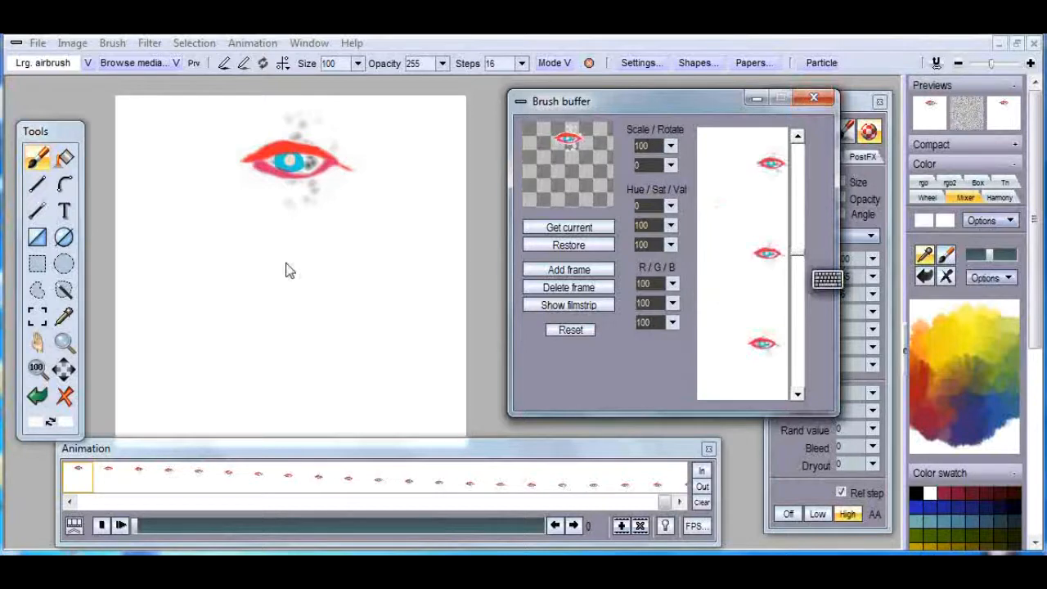
- Paint freehand with the animated eye brush, set its step to 0, and paint more strokes across the canvas
mouse_move(296, 271)
mouse_down()
mouse_move(244, 292)
mouse_move(297, 313)
mouse_move(372, 279)
mouse_up()
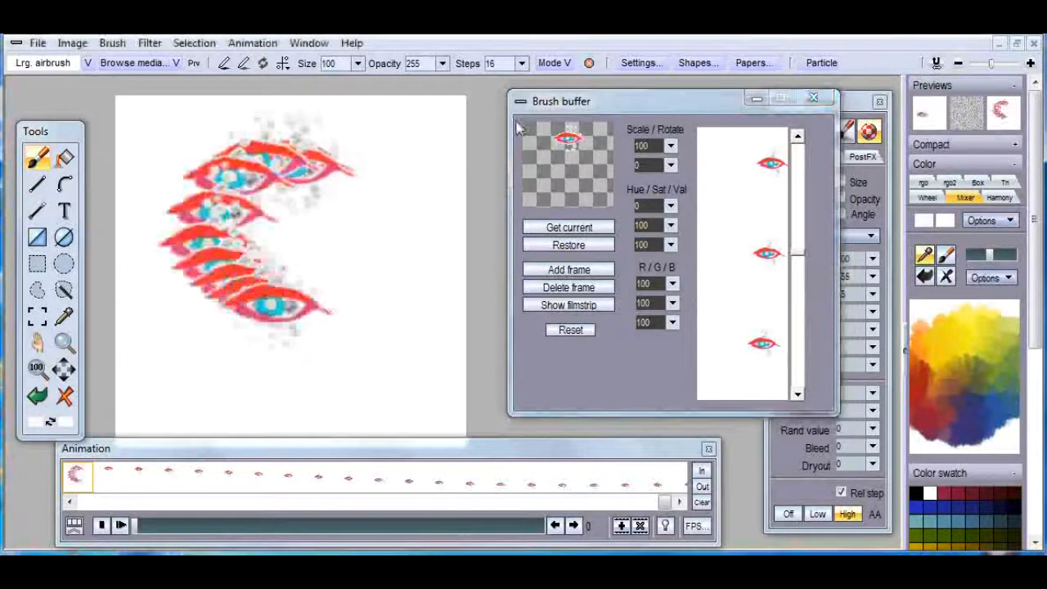
drag(521, 63, 425, 87)
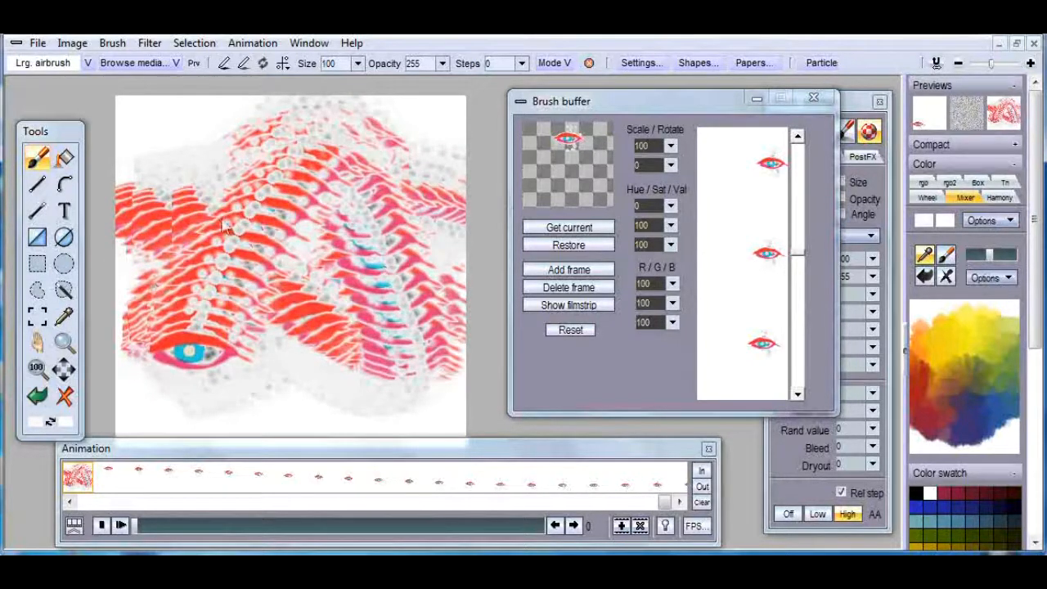
- Clear the first frame, animate the captured brush along the star path over the existing frames, and play the result
click(66, 397)
click(65, 184)
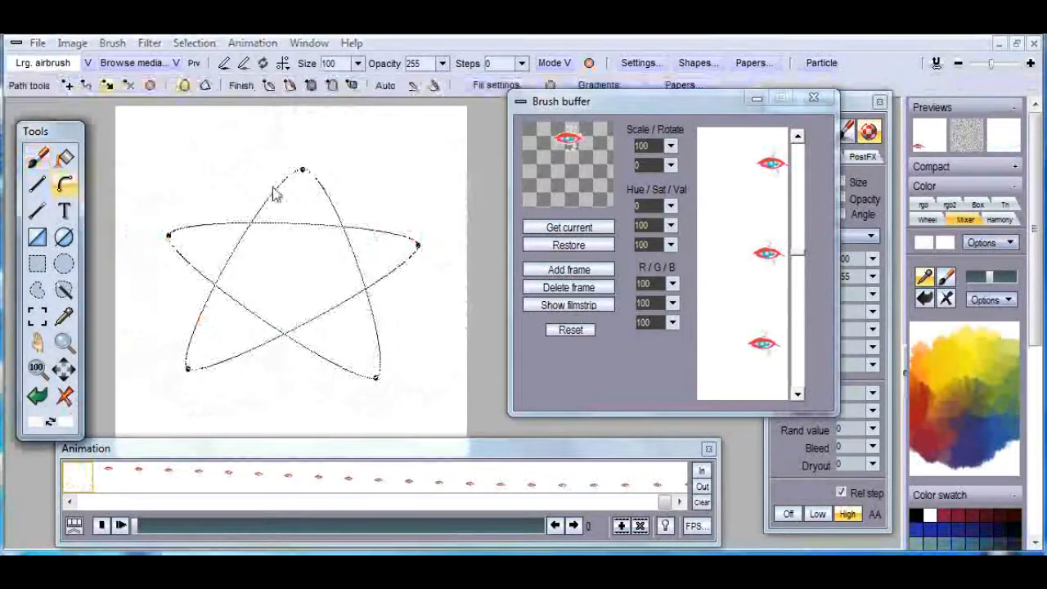
click(351, 86)
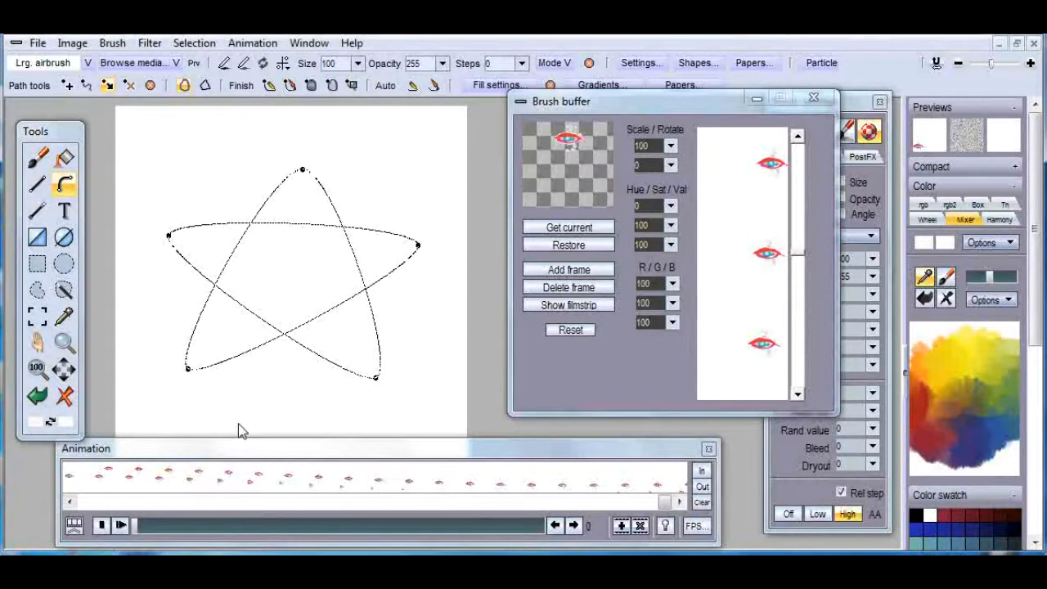
click(159, 478)
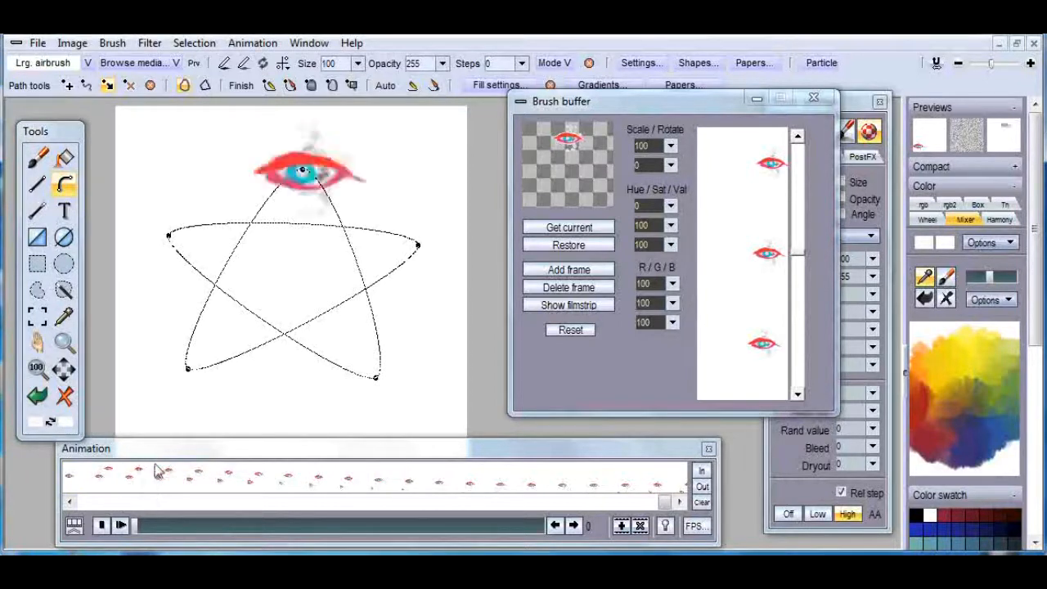
click(121, 525)
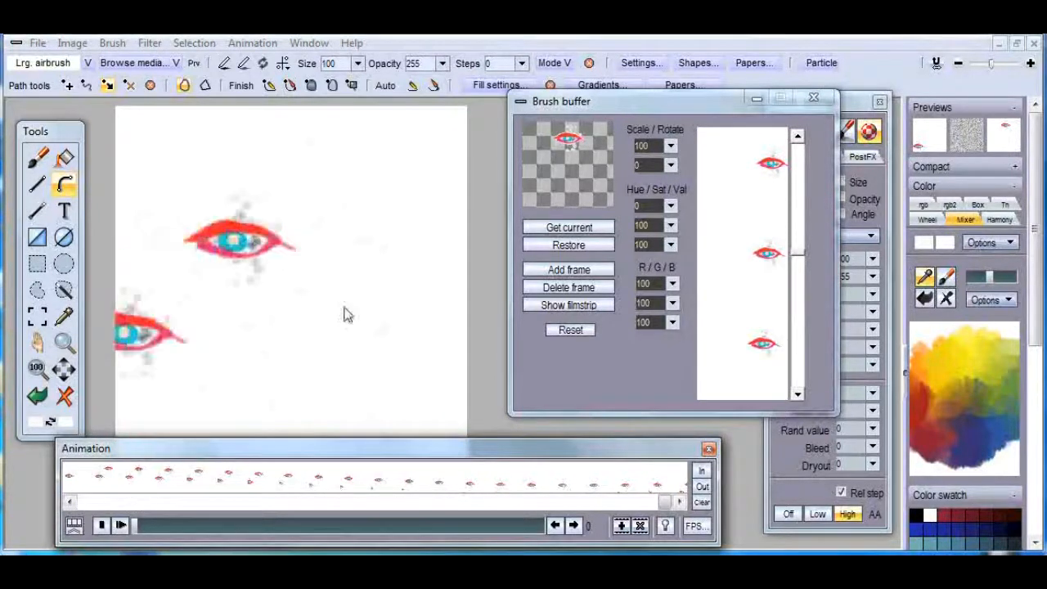
click(102, 527)
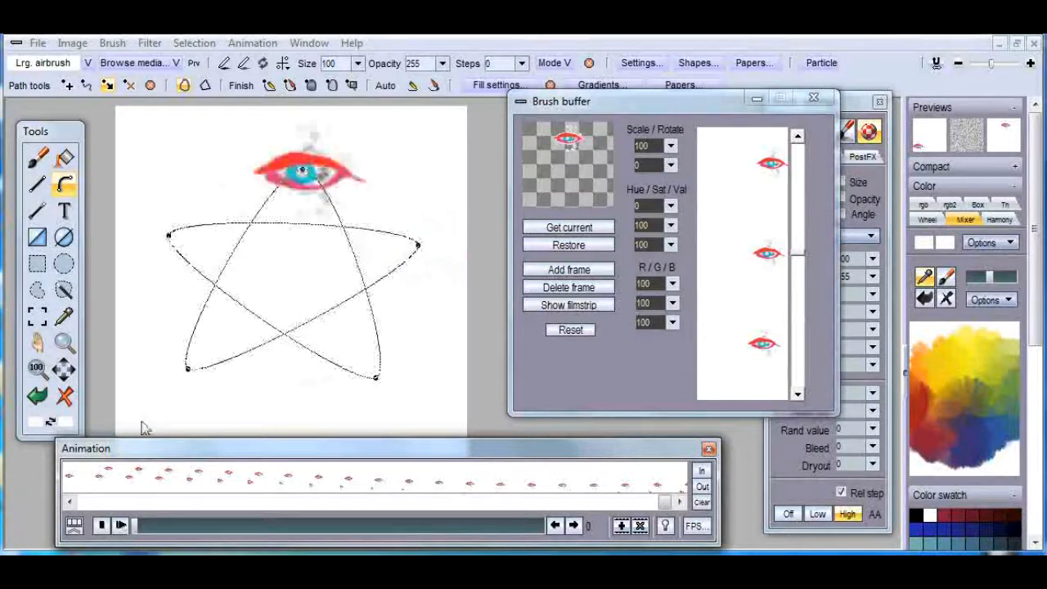
- Clear the first frame again and fill it with freehand strokes of the animated eye brush
click(68, 399)
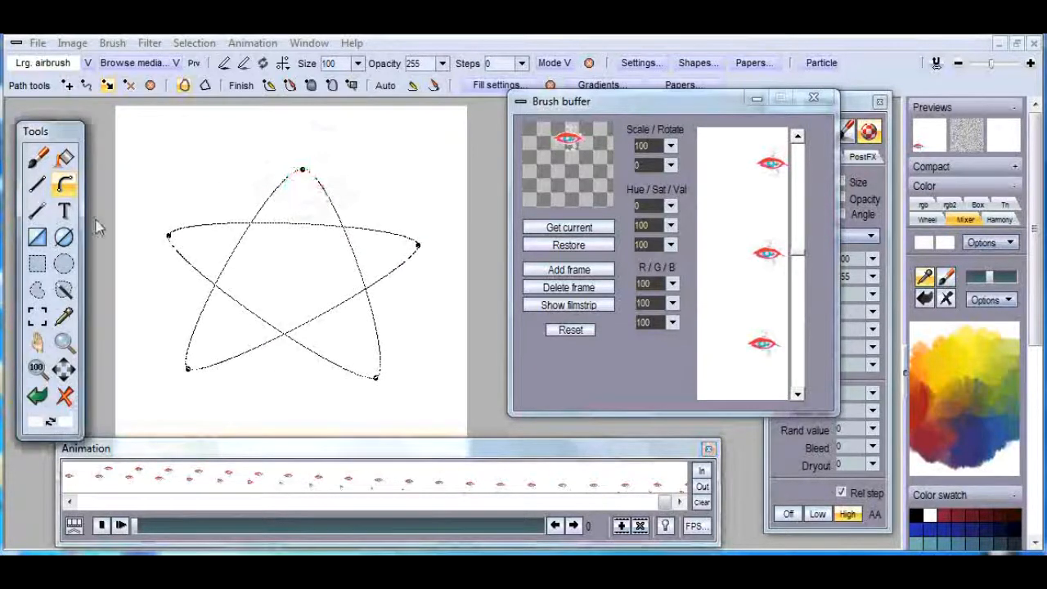
click(36, 162)
mouse_move(398, 236)
mouse_down()
mouse_move(252, 203)
mouse_move(229, 166)
mouse_move(221, 353)
mouse_move(402, 169)
mouse_move(260, 235)
mouse_move(256, 122)
mouse_up()
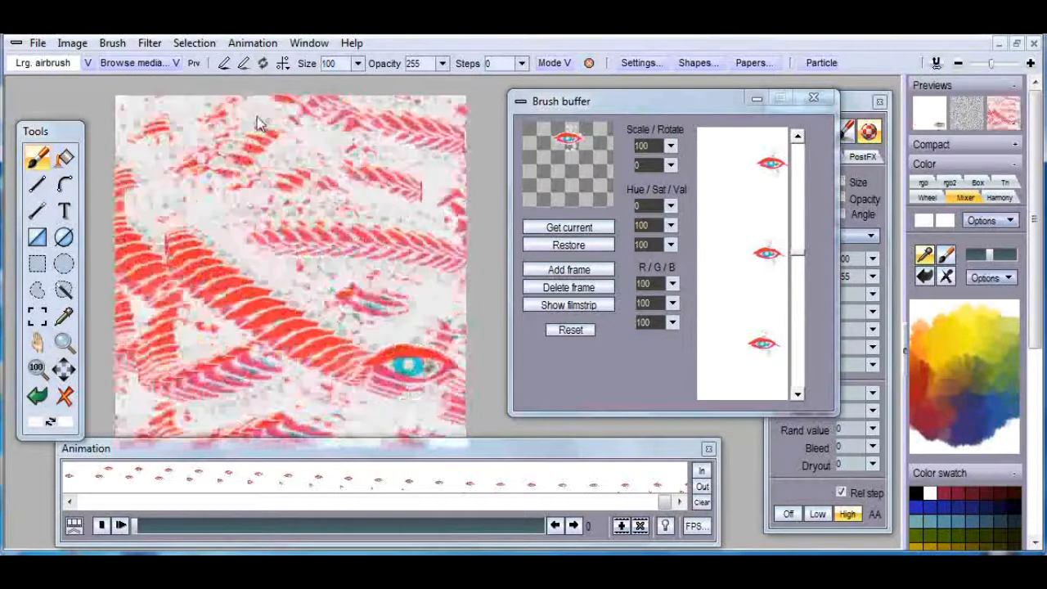
- Turn on Kaleidoscope symmetry with 10 segments and paint over the canvas with the animated eye brush
click(282, 63)
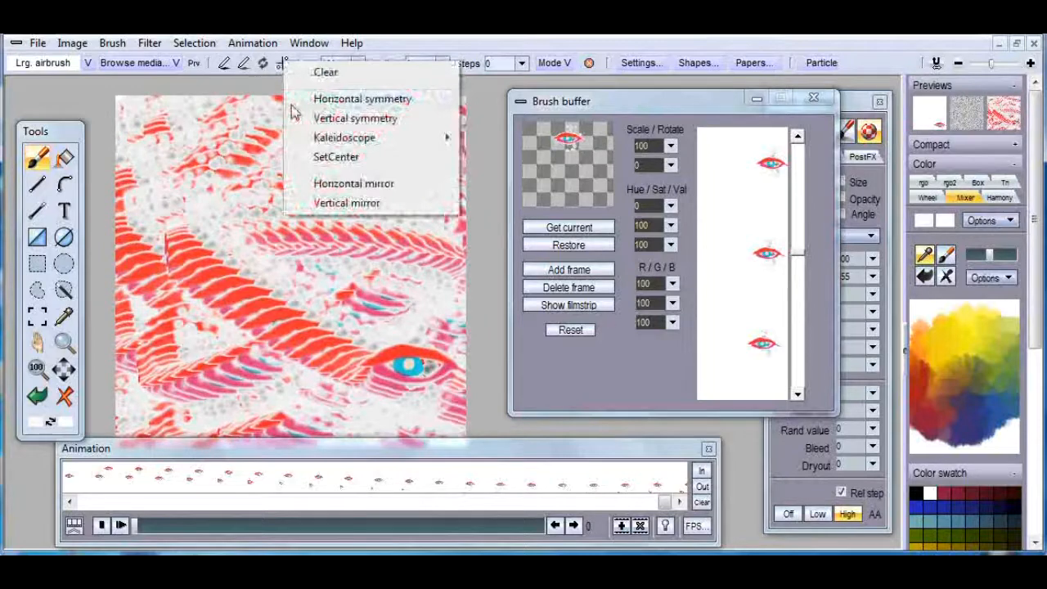
mouse_move(351, 137)
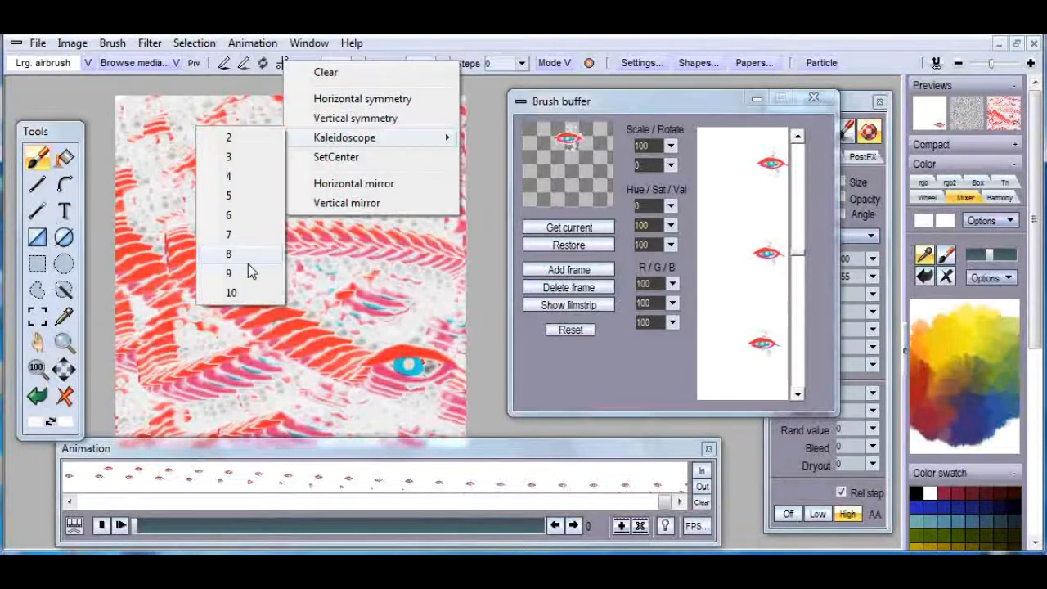
click(232, 293)
mouse_move(319, 266)
mouse_down()
mouse_move(377, 174)
mouse_move(381, 141)
mouse_move(297, 99)
mouse_up()
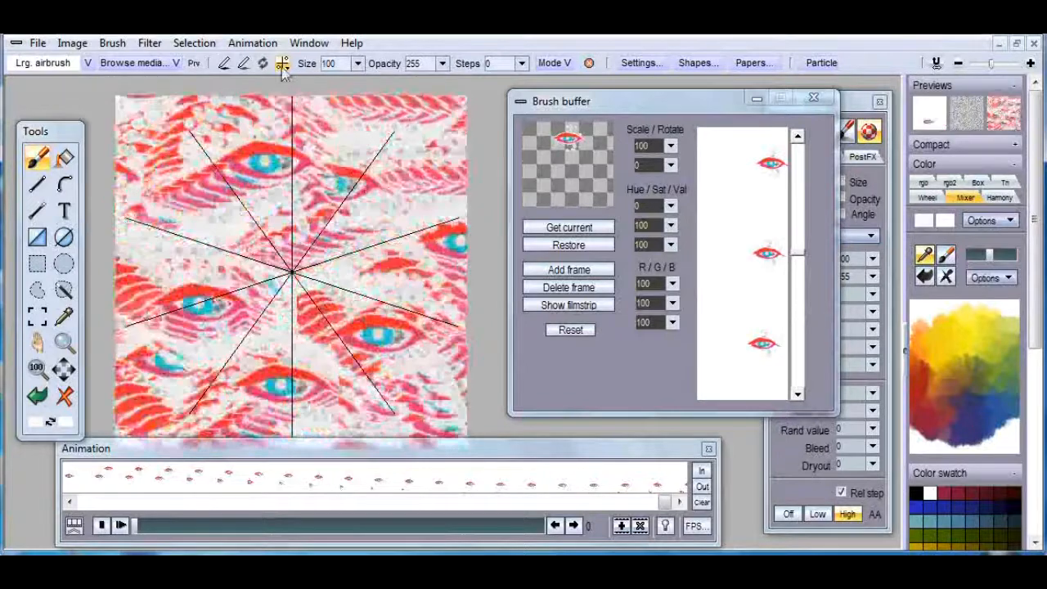
- Replace the kaleidoscope with both the vertical and horizontal mirror, and paint a mirrored pattern with the eye brush
click(282, 65)
click(334, 80)
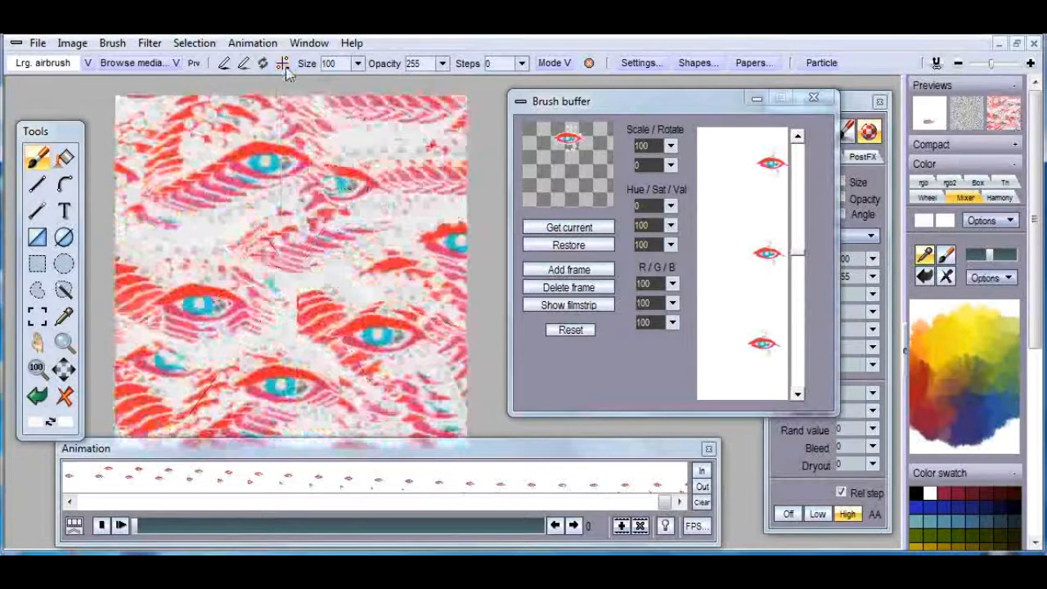
click(282, 63)
click(361, 204)
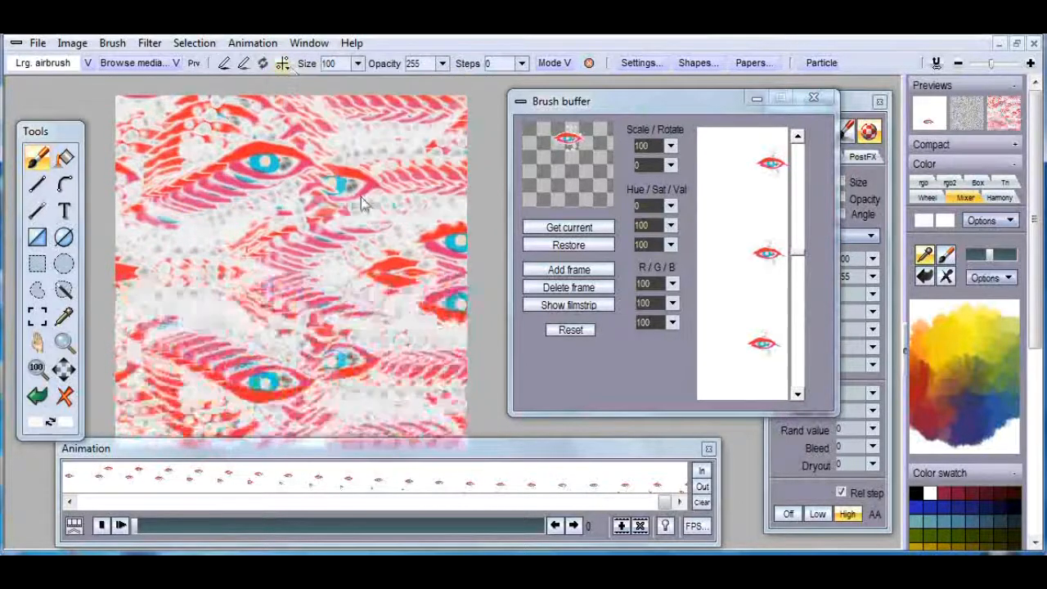
click(282, 64)
click(352, 183)
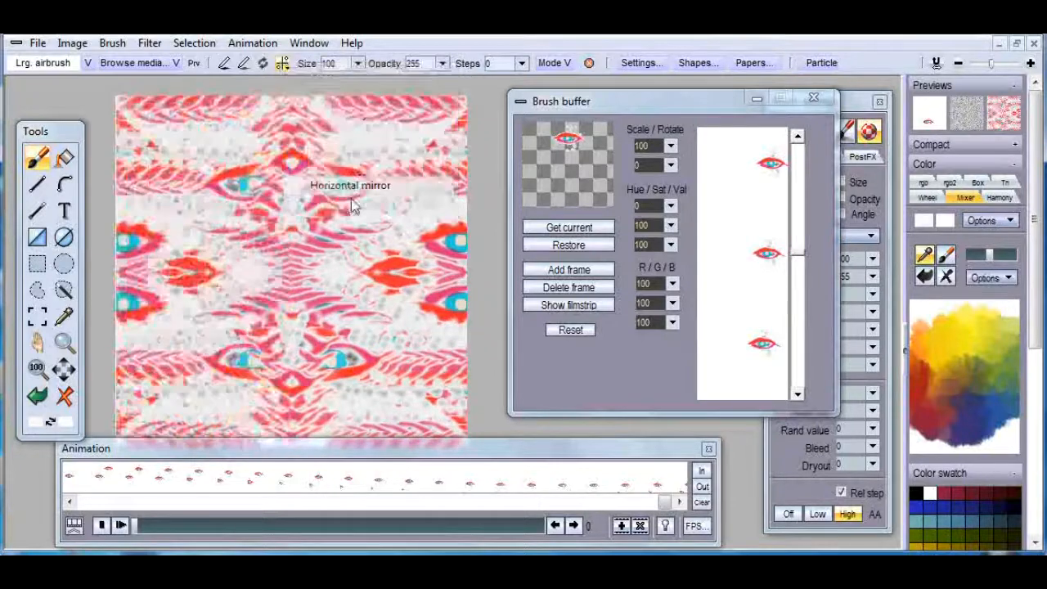
- Create a new 800 x 600 Super VGA image, accepting that the current animation is freed
click(33, 65)
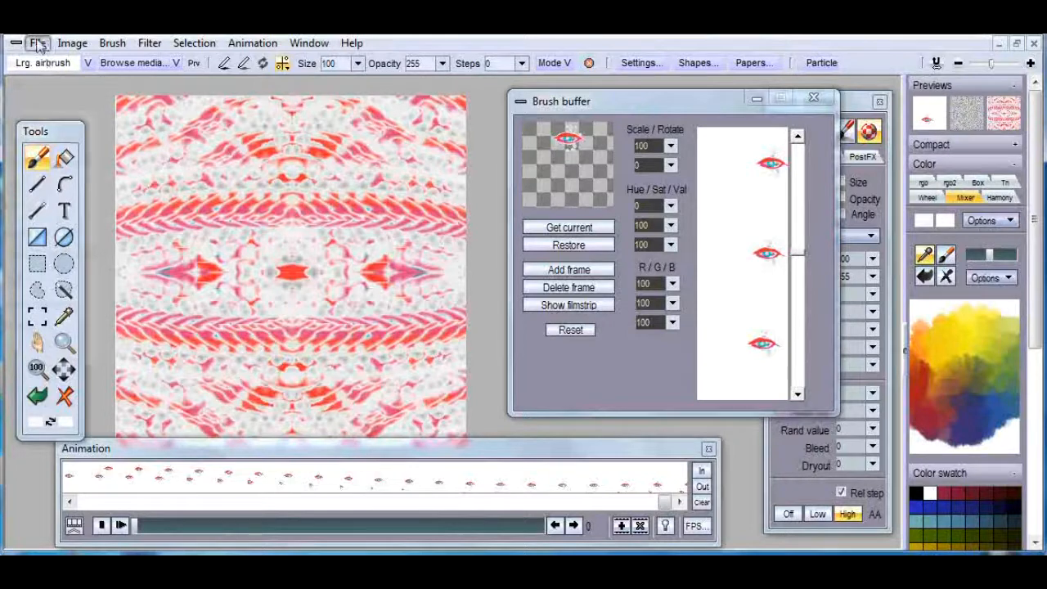
click(33, 65)
click(465, 399)
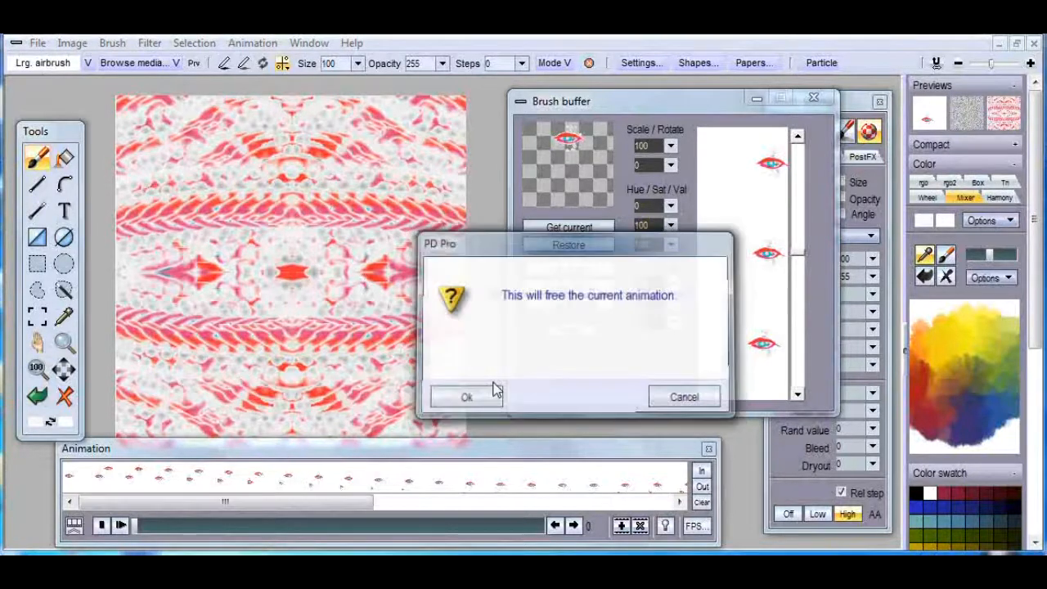
click(464, 401)
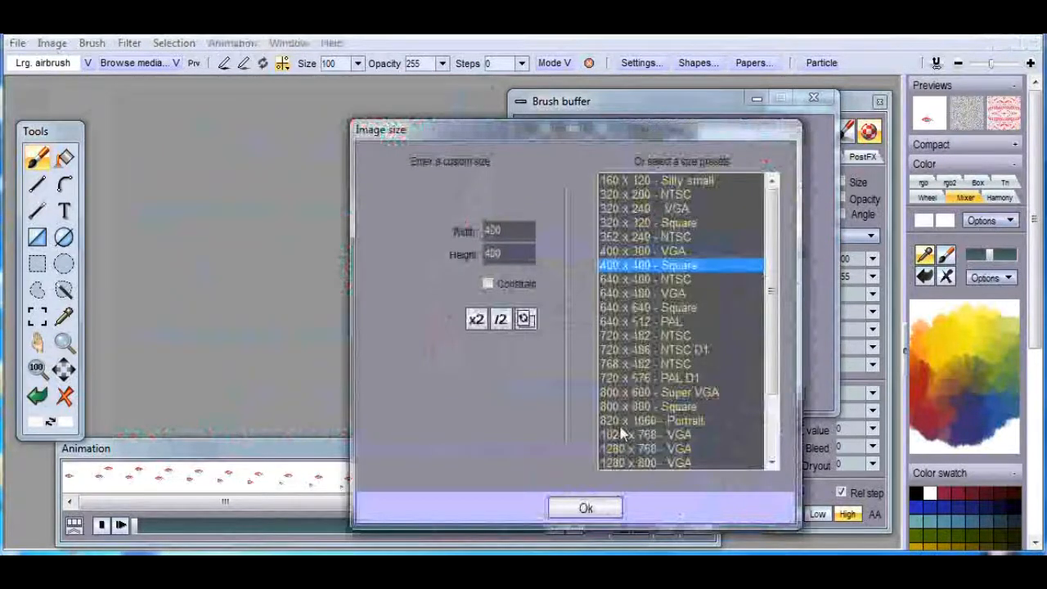
click(627, 398)
click(586, 507)
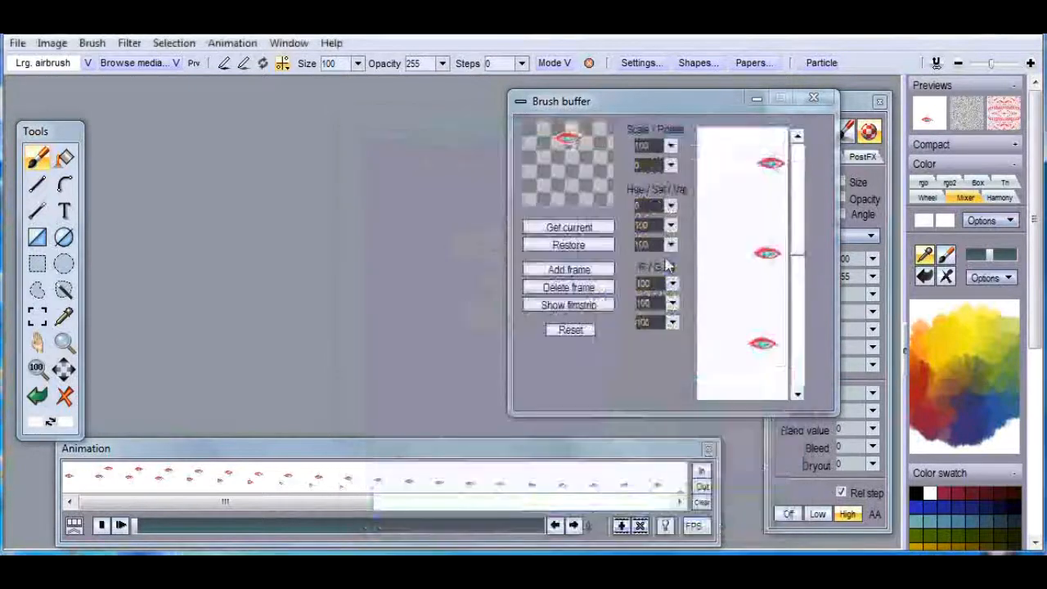
- Close the Brush buffer, paint a mirrored eye pattern over the new canvas, and shift the Brush settings window slightly
click(820, 102)
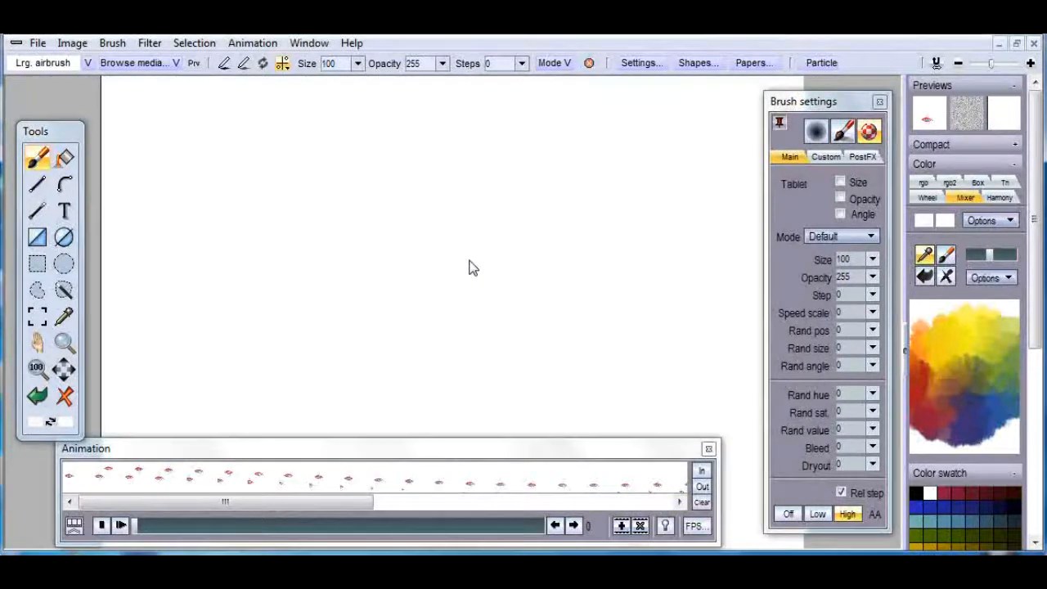
mouse_move(413, 242)
mouse_down()
mouse_move(447, 289)
mouse_move(649, 179)
mouse_move(628, 126)
mouse_move(609, 247)
mouse_move(640, 241)
mouse_move(563, 239)
mouse_move(530, 208)
mouse_move(628, 229)
mouse_move(546, 205)
mouse_move(487, 202)
mouse_move(390, 316)
mouse_up()
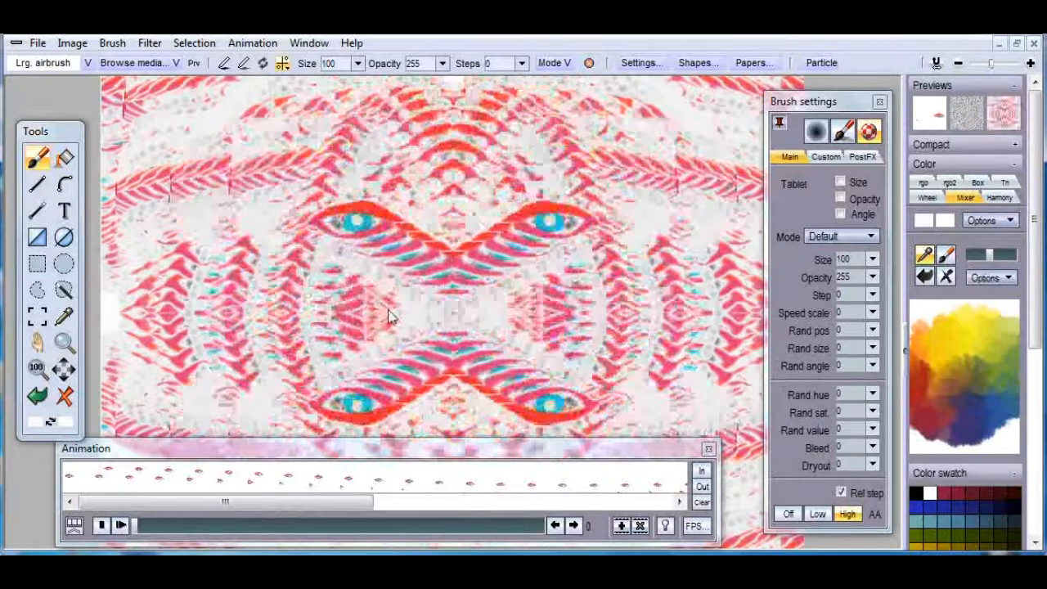
drag(394, 315, 411, 261)
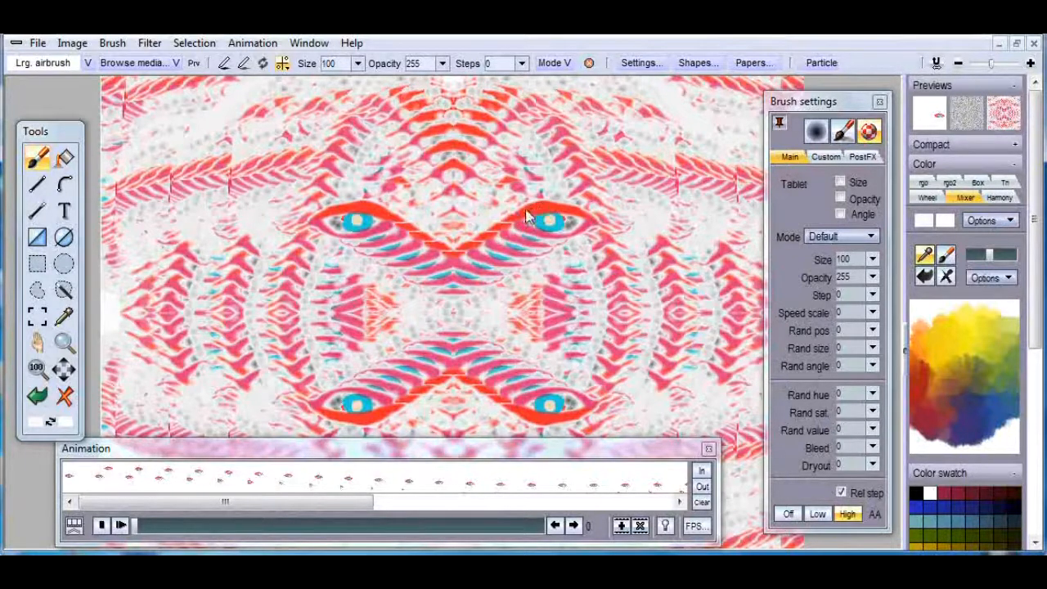
mouse_move(828, 102)
mouse_down()
mouse_move(815, 98)
mouse_move(822, 128)
mouse_up()
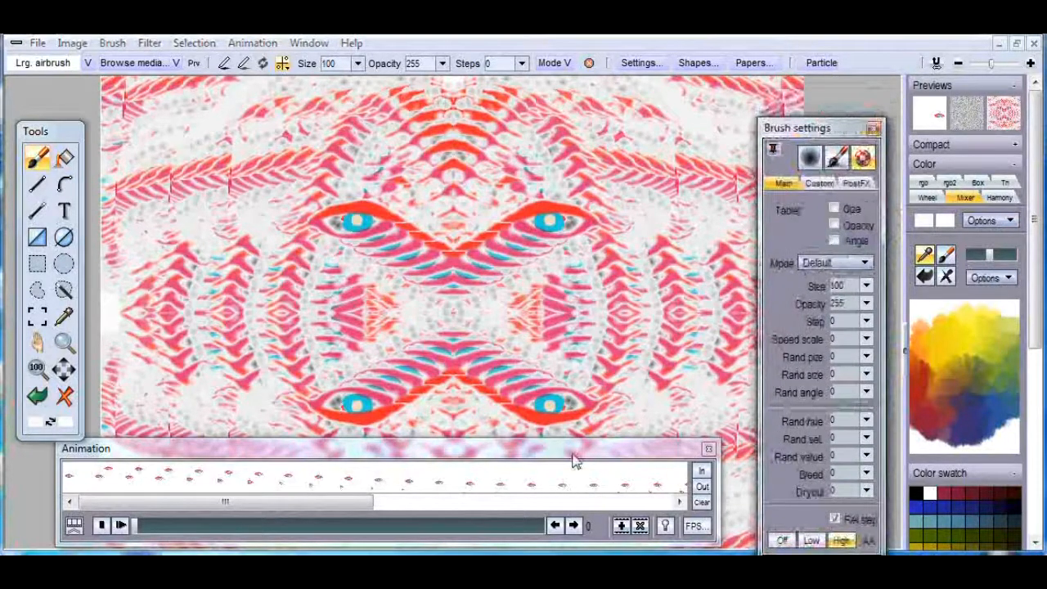
- Activate the path tool, clear the canvas, and load the Large airbrush preset
click(65, 182)
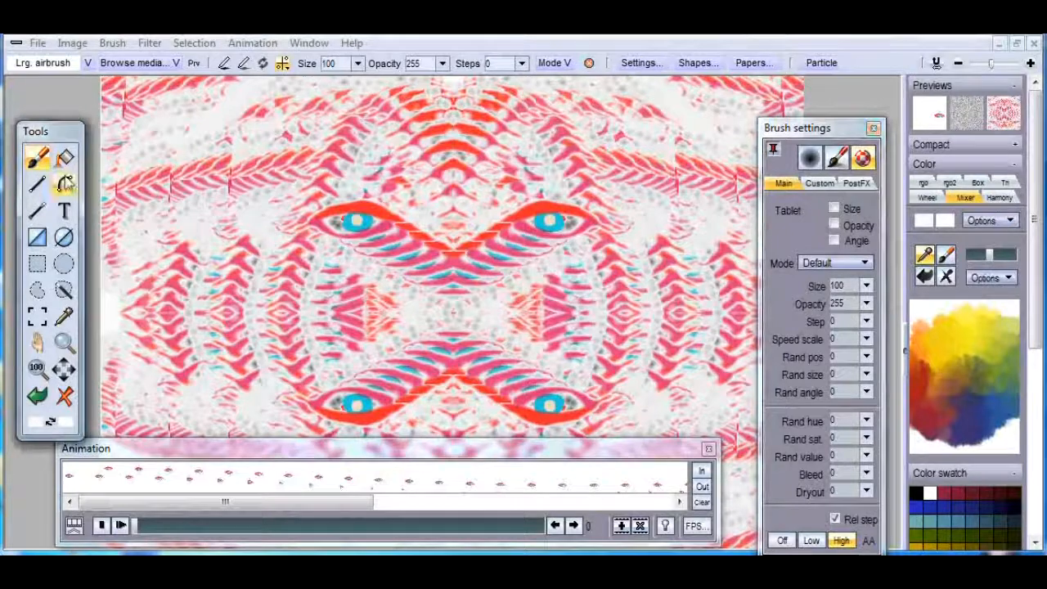
click(65, 396)
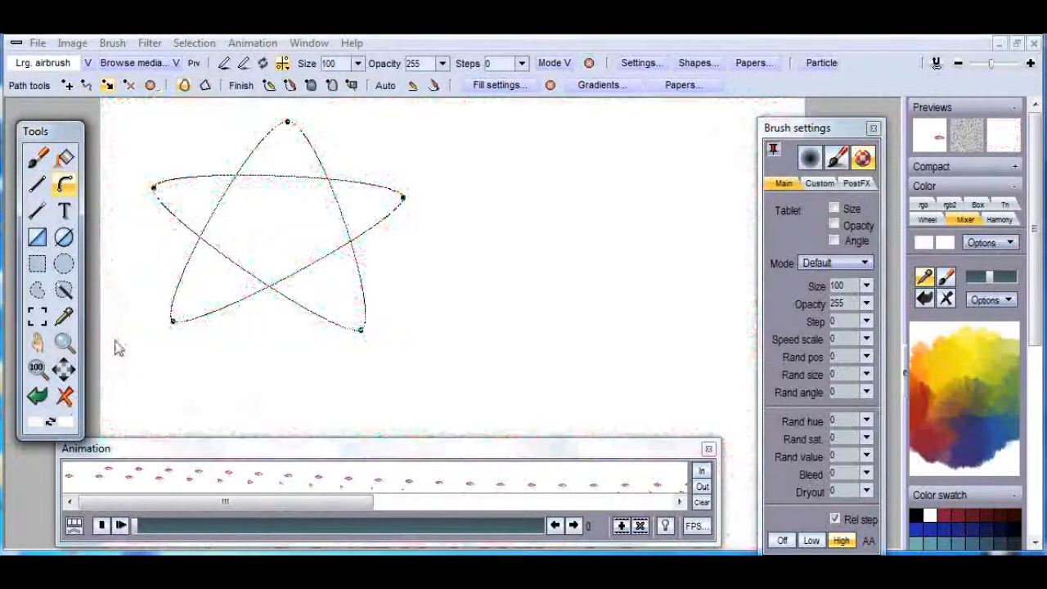
click(89, 65)
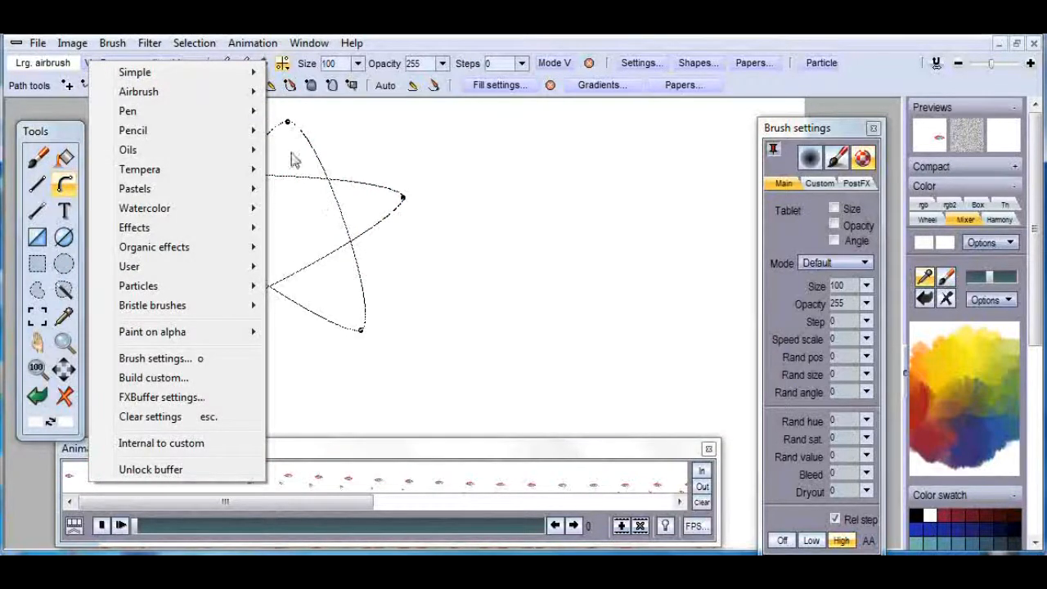
mouse_move(214, 91)
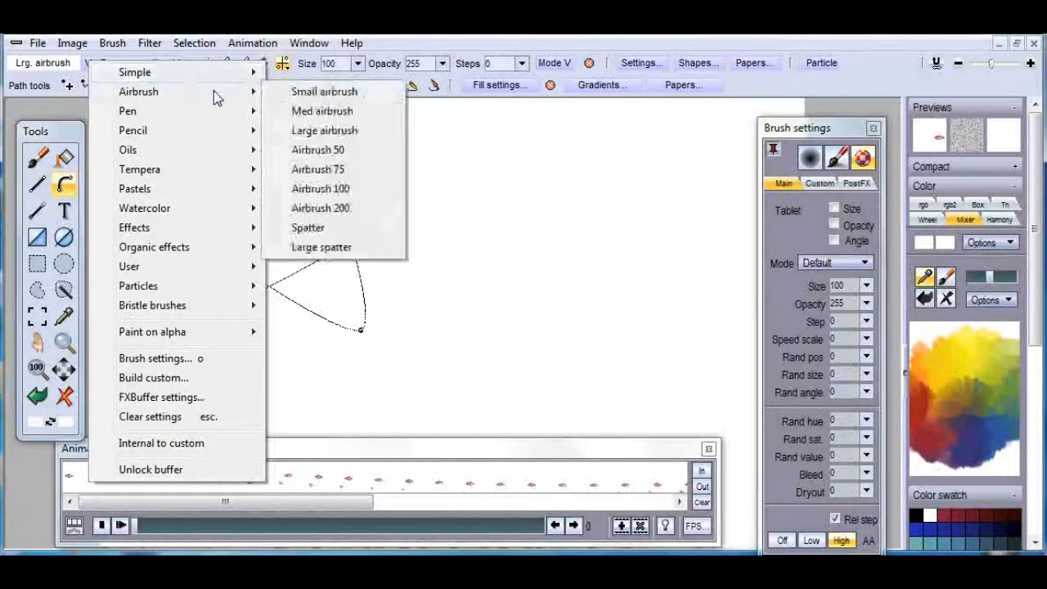
click(335, 133)
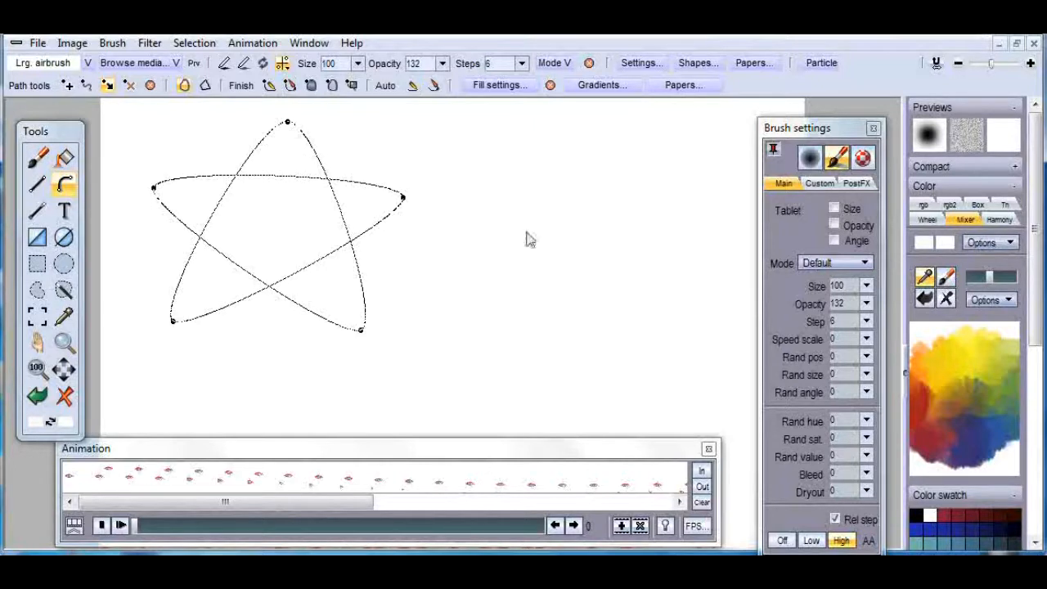
- Pick dark blue from the colour mixer and paint a freehand airbrush pattern with both mirrors active
click(40, 158)
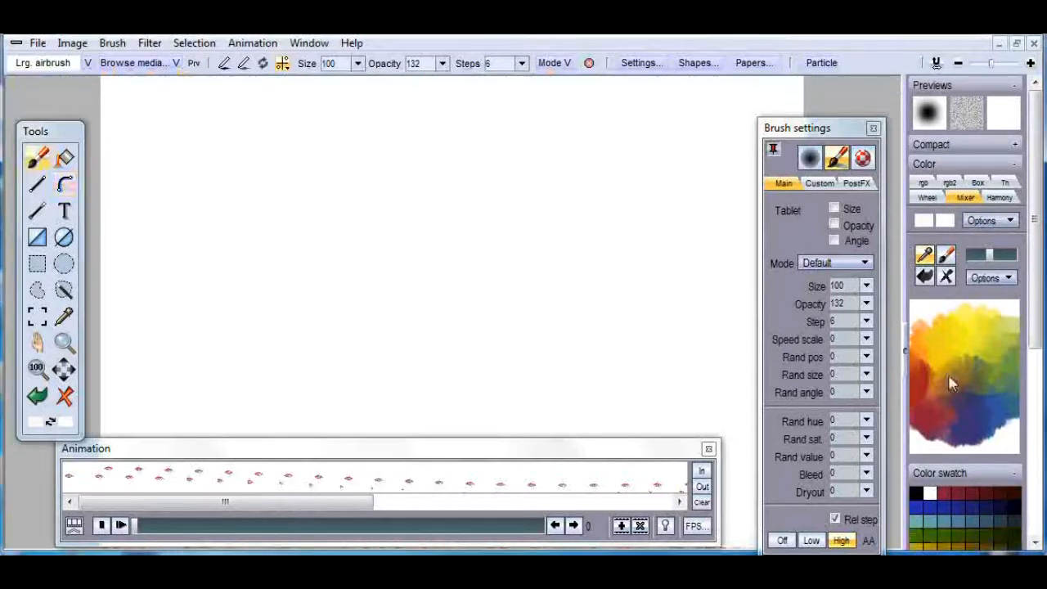
click(975, 425)
mouse_move(511, 266)
mouse_down()
mouse_move(518, 135)
mouse_move(640, 243)
mouse_up()
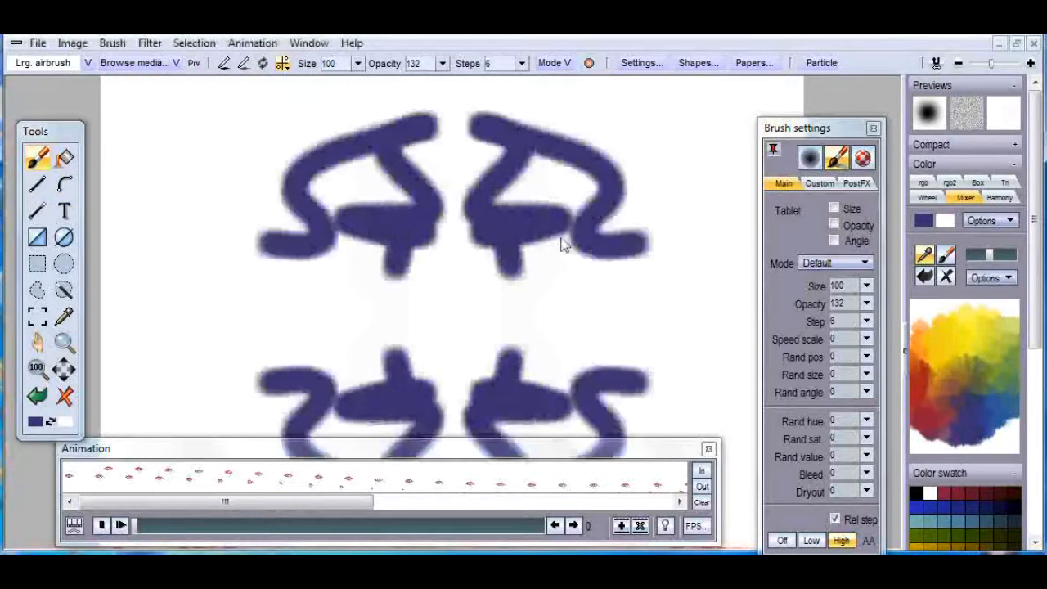
- Turn mirror symmetry off, clear the canvas, and paint a freehand dark blue airbrush scribble
click(283, 65)
click(311, 73)
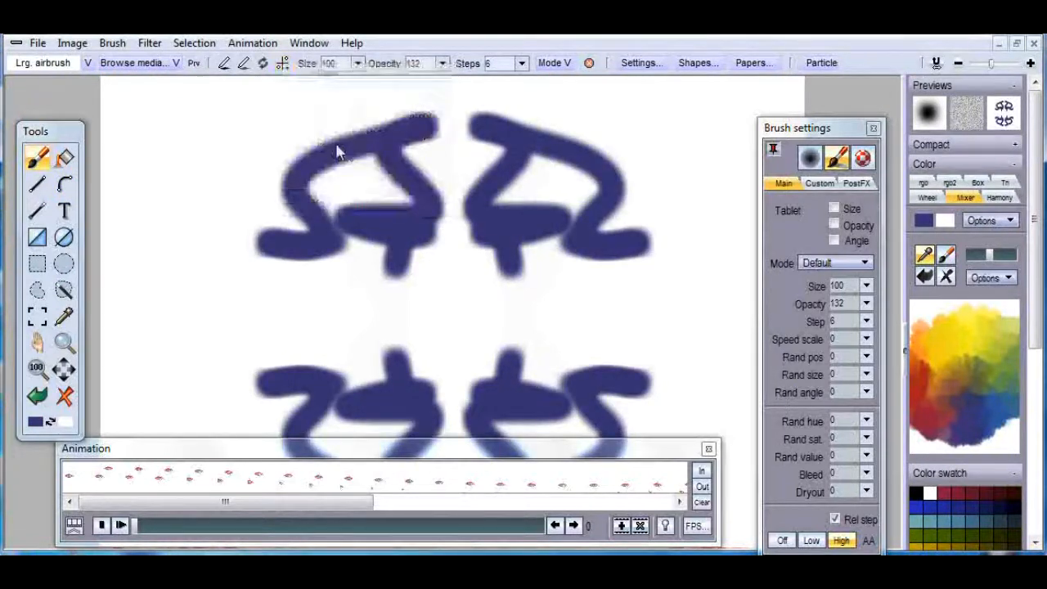
click(66, 398)
mouse_move(536, 160)
mouse_down()
mouse_move(531, 188)
mouse_move(631, 316)
mouse_move(610, 266)
mouse_move(508, 375)
mouse_move(442, 201)
mouse_up()
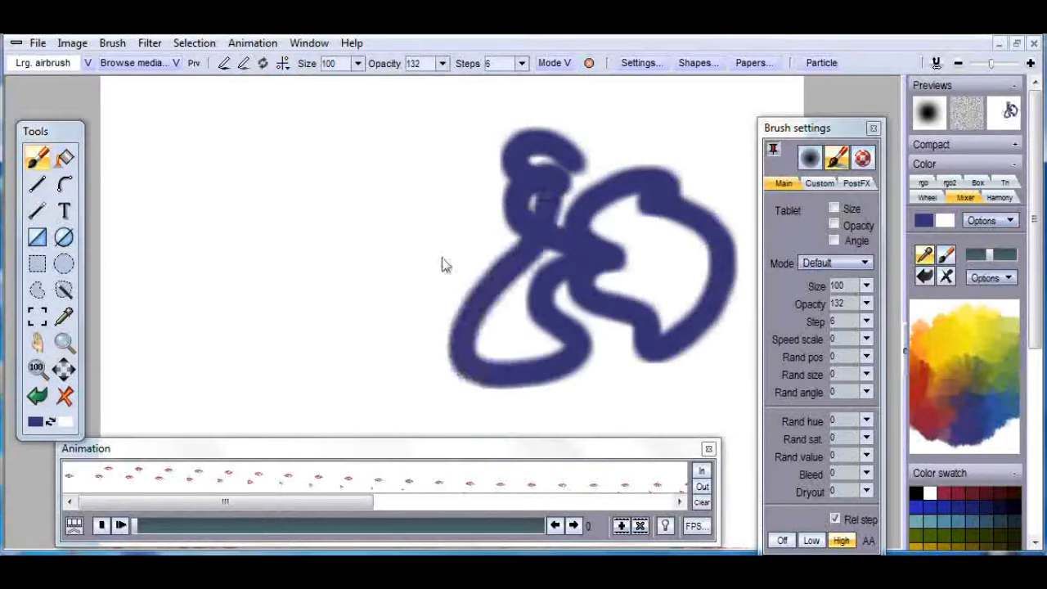
- Pick reddish-brown from the colour mixer and dab several single airbrush spots beside the blue scribble
click(64, 184)
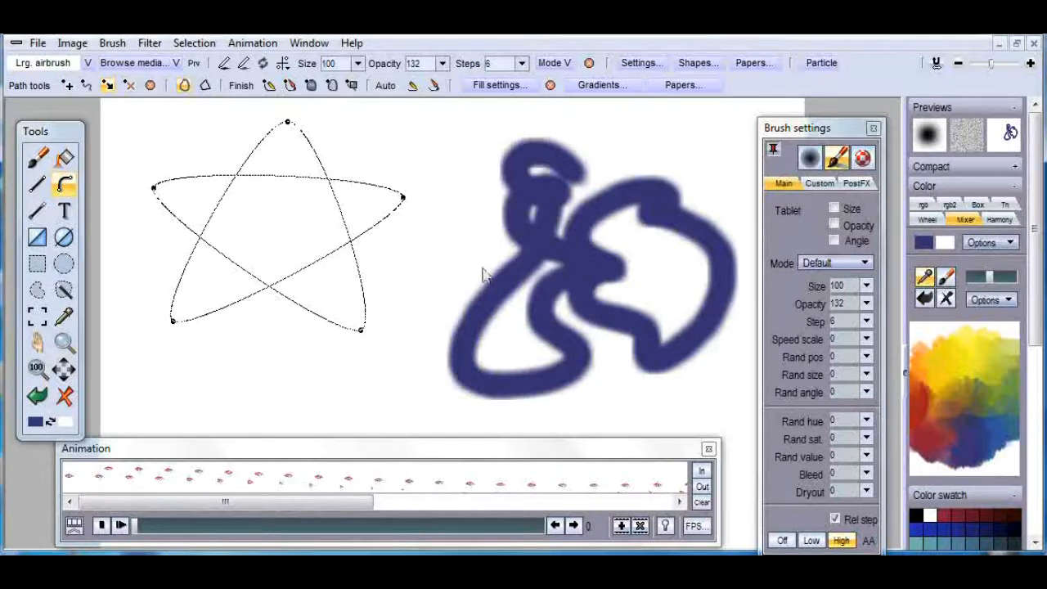
click(921, 414)
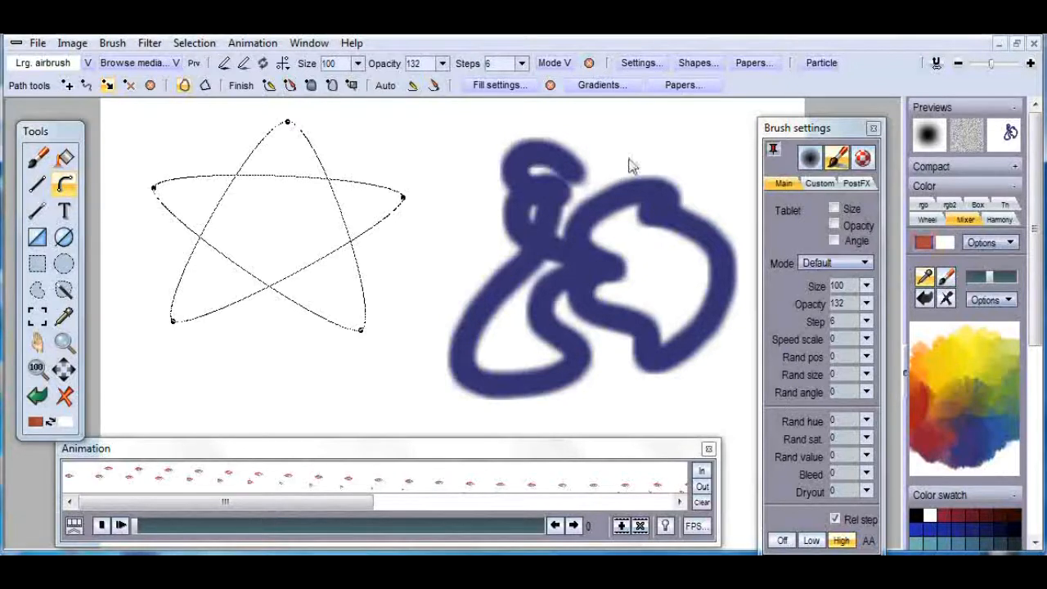
click(37, 156)
click(435, 178)
click(422, 241)
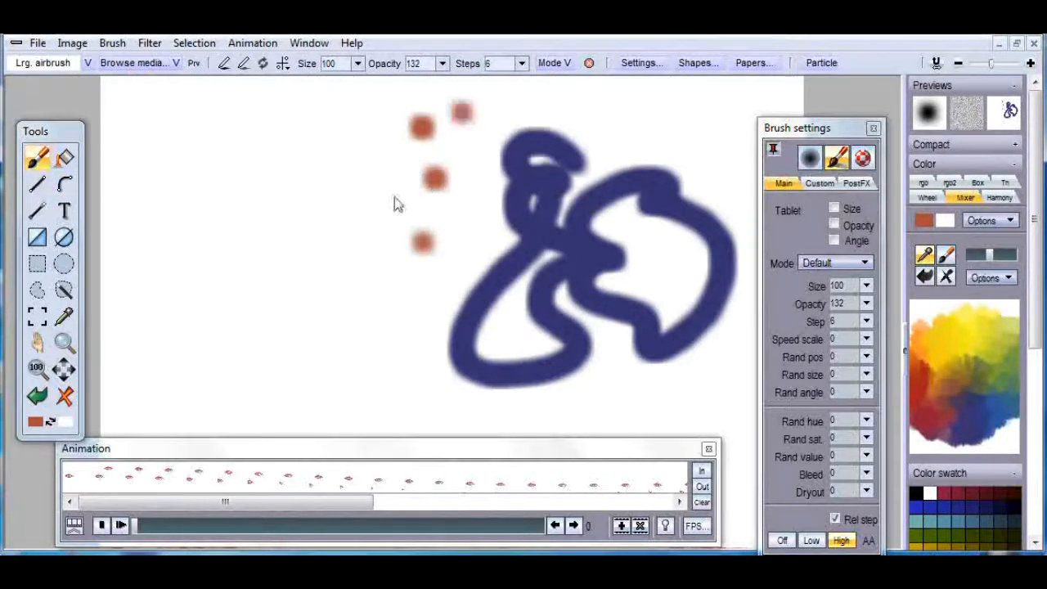
click(372, 190)
click(474, 217)
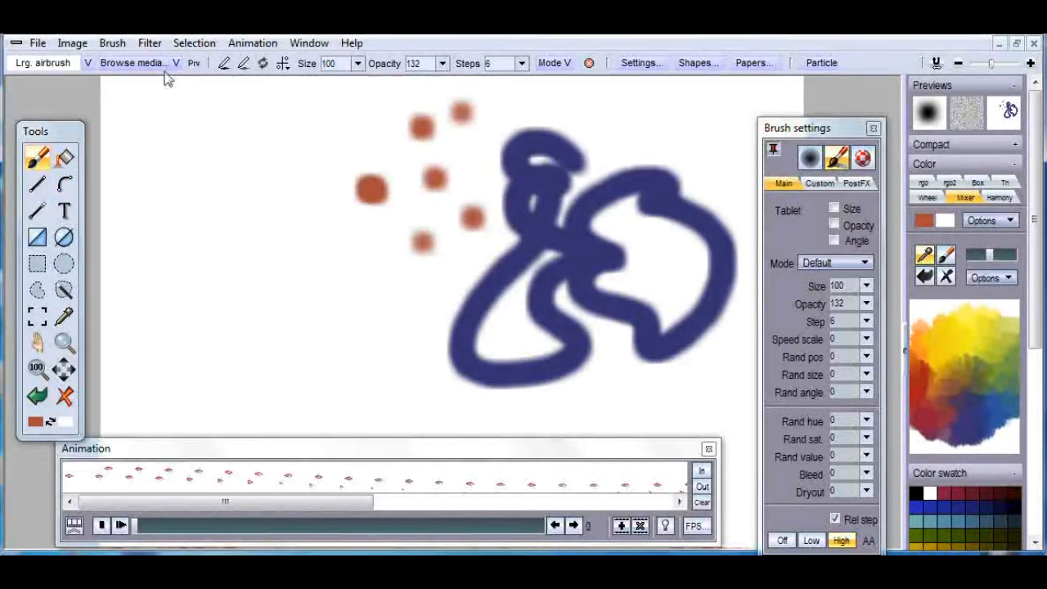
- Convert the internal airbrush to a custom brush and check it in the Brush buffer
click(86, 64)
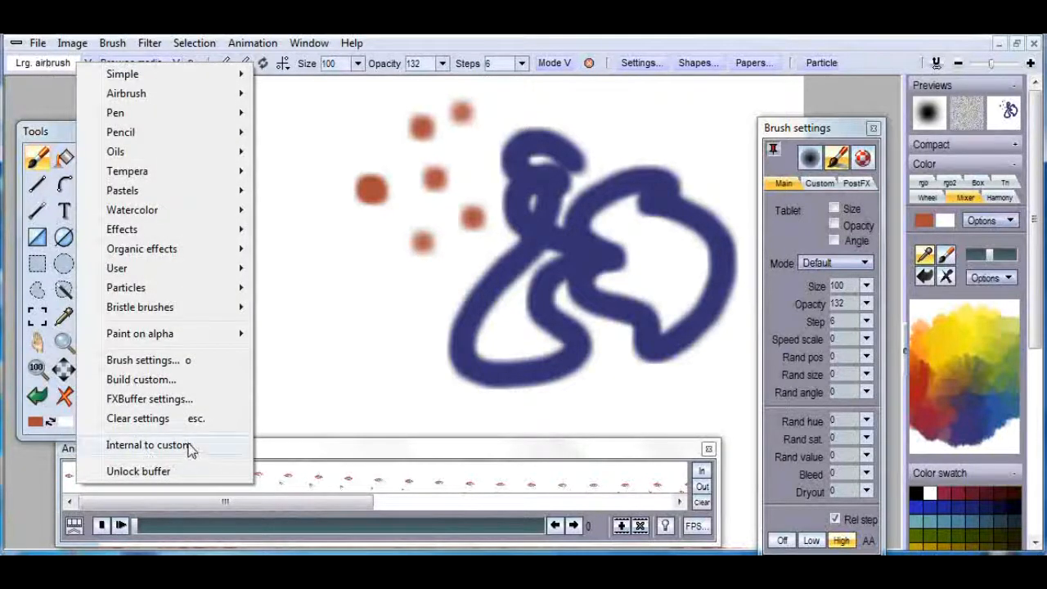
click(147, 444)
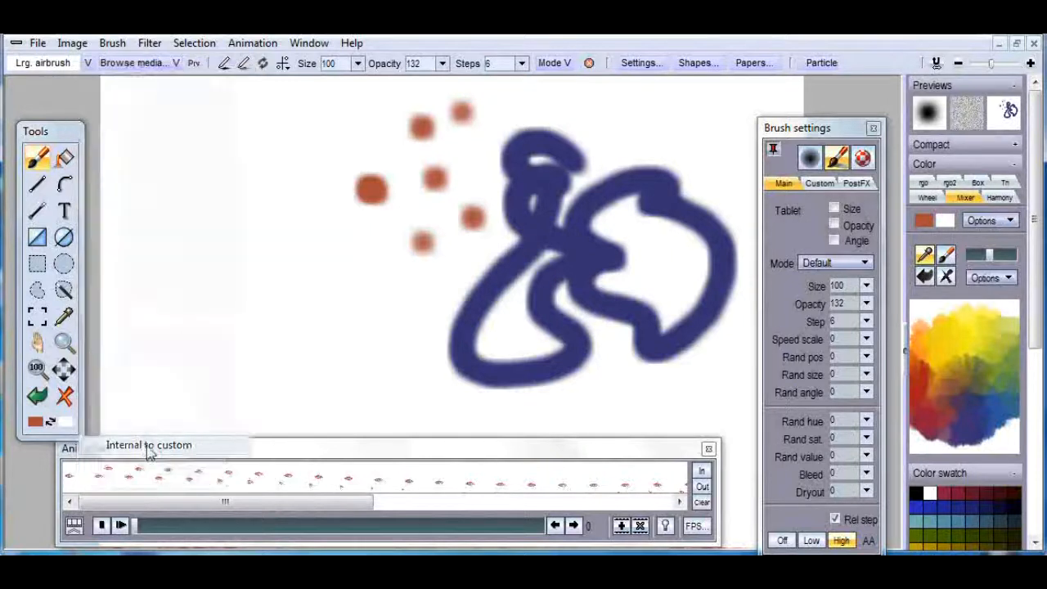
click(112, 42)
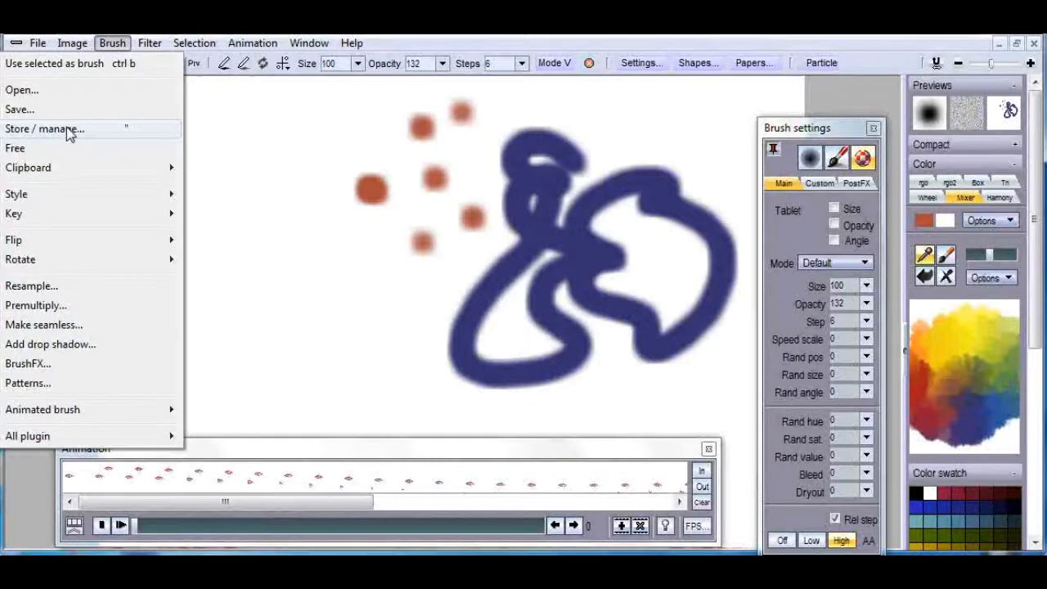
click(63, 129)
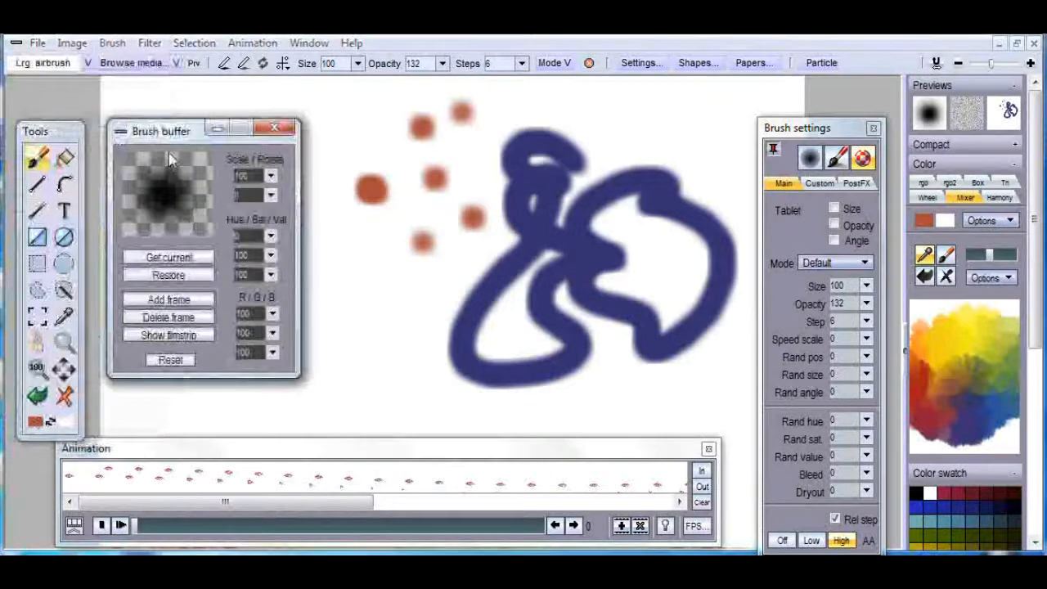
click(275, 127)
- Paint freehand reddish-brown strokes with the custom brush beside and across the blue scribble
drag(438, 197, 374, 249)
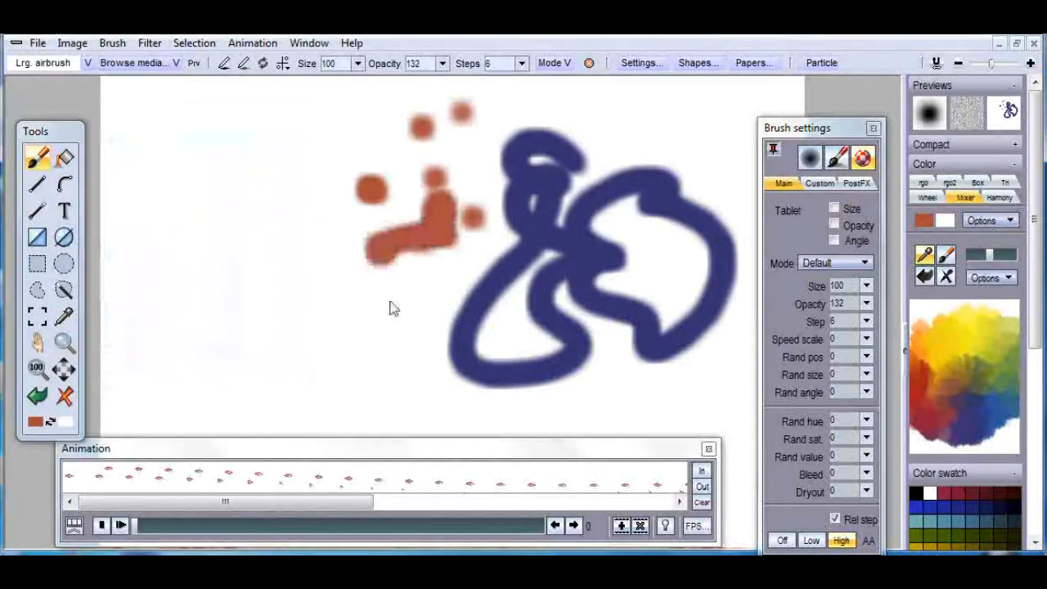
drag(390, 308, 386, 345)
mouse_move(489, 214)
mouse_down()
mouse_move(543, 255)
mouse_move(577, 157)
mouse_up()
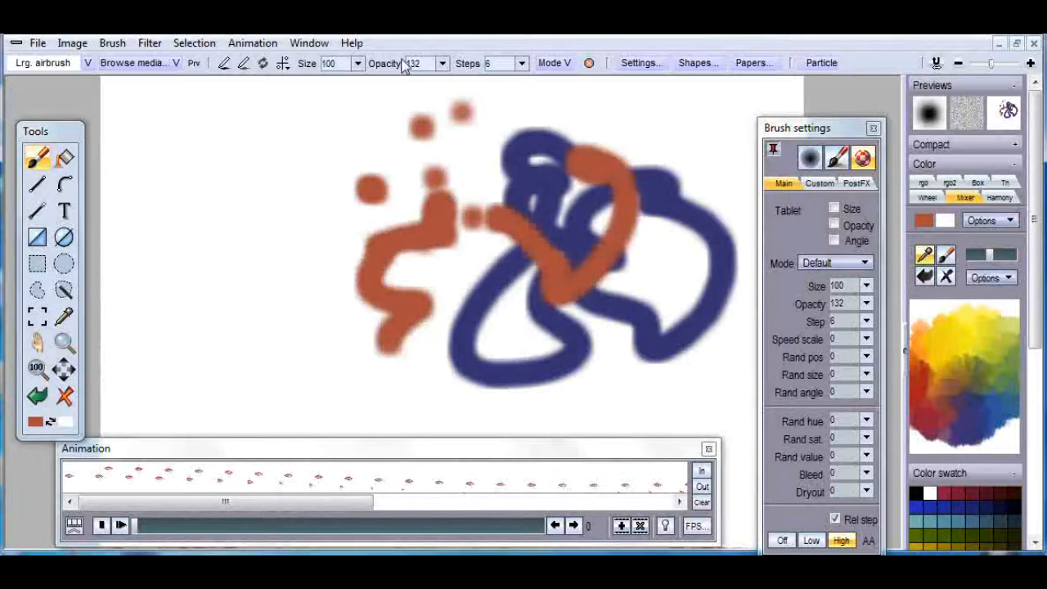
- Smear the overlapping red and blue strokes in Paint smear mode, and return the brush mode to Default
click(560, 64)
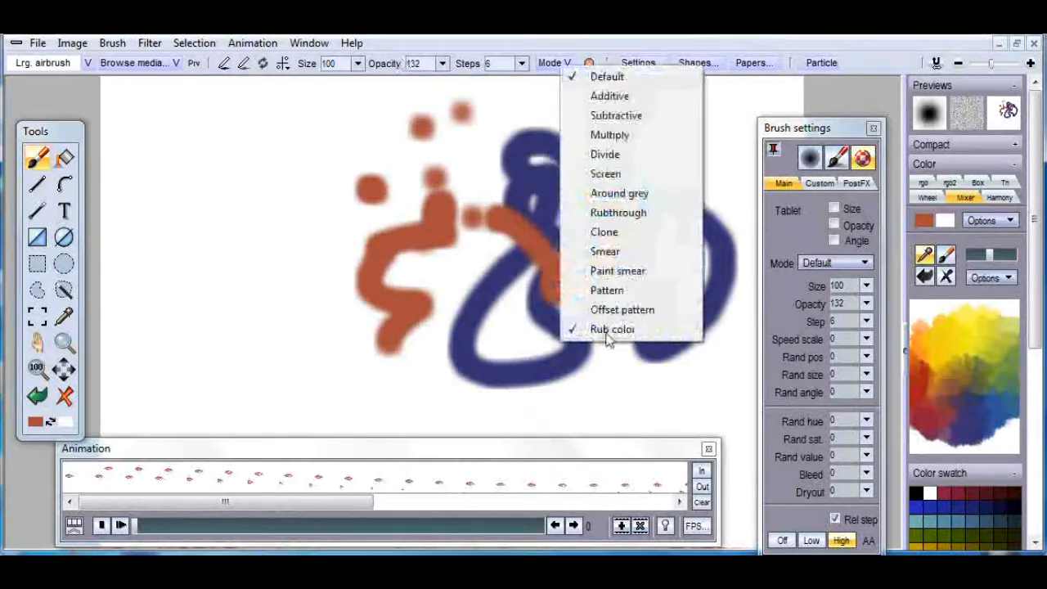
click(617, 271)
mouse_move(605, 282)
mouse_down()
mouse_move(642, 217)
mouse_move(515, 158)
mouse_move(536, 207)
mouse_move(552, 327)
mouse_move(459, 352)
mouse_up()
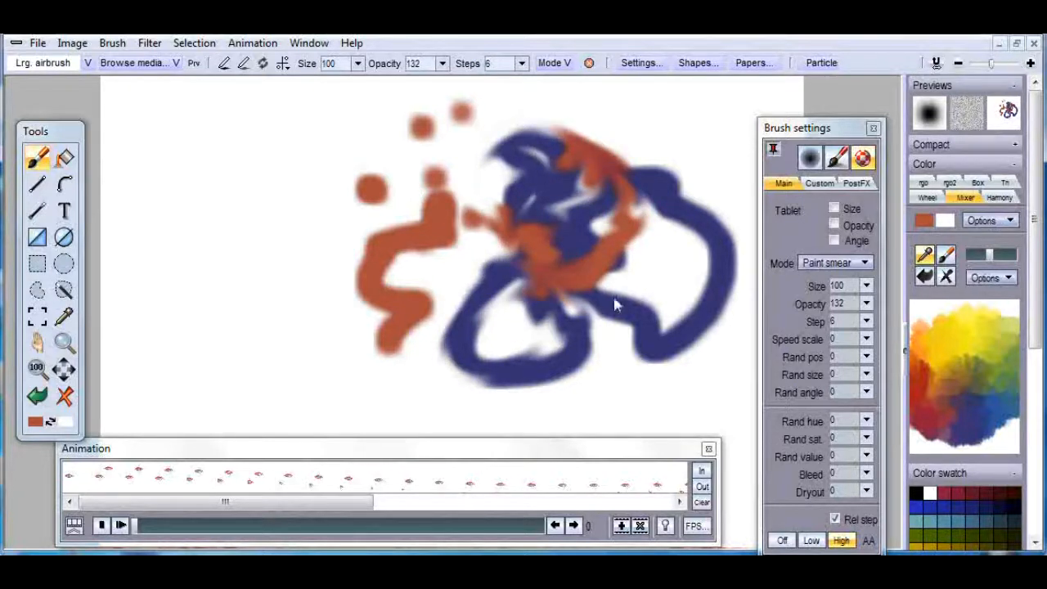
click(564, 63)
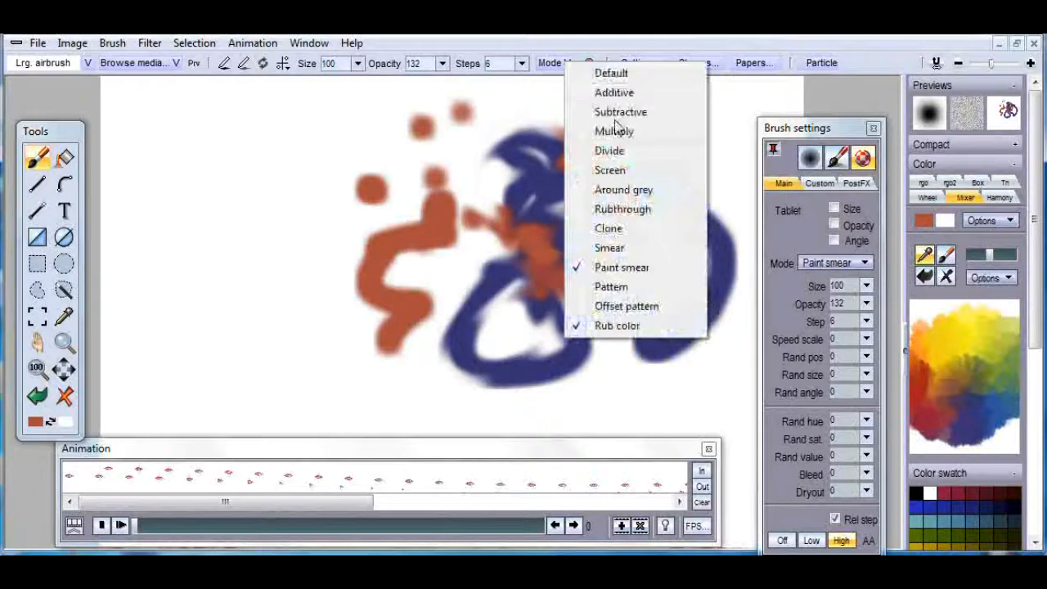
click(620, 74)
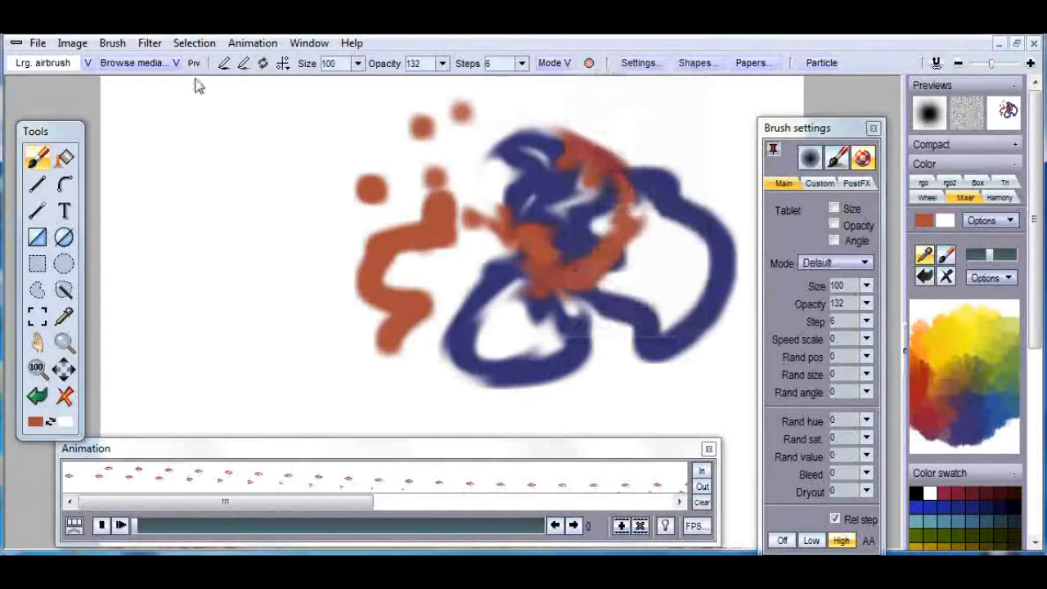
- Stroke the star path with the custom brush, and clear the canvas
click(65, 184)
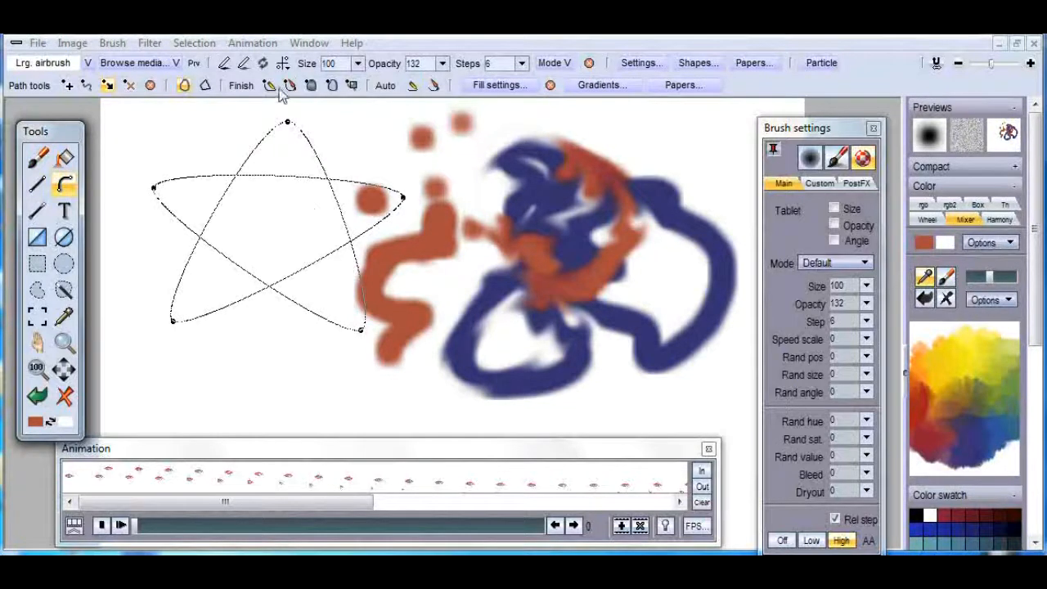
click(268, 87)
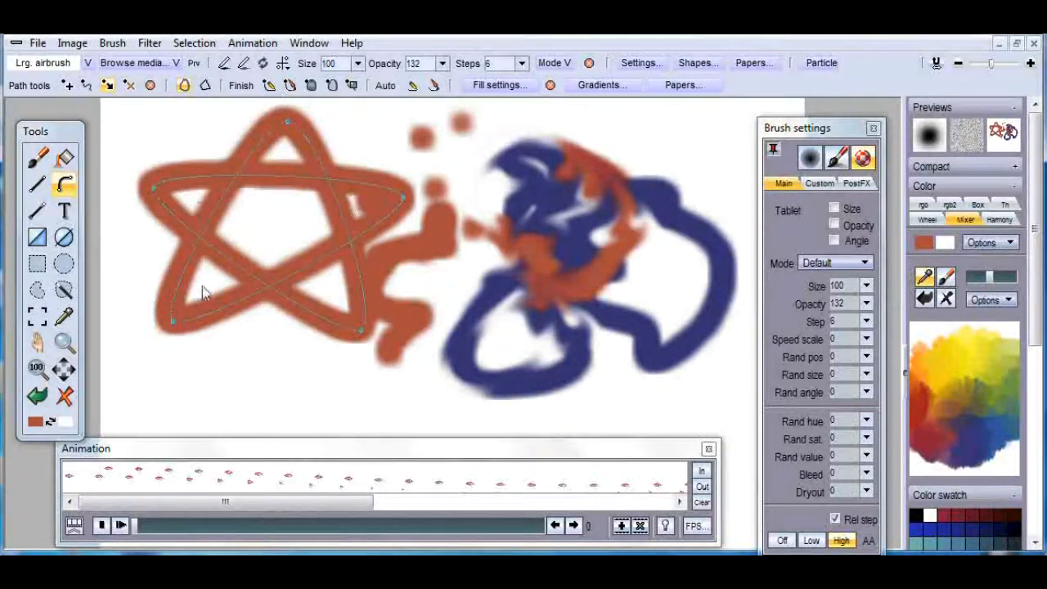
click(64, 396)
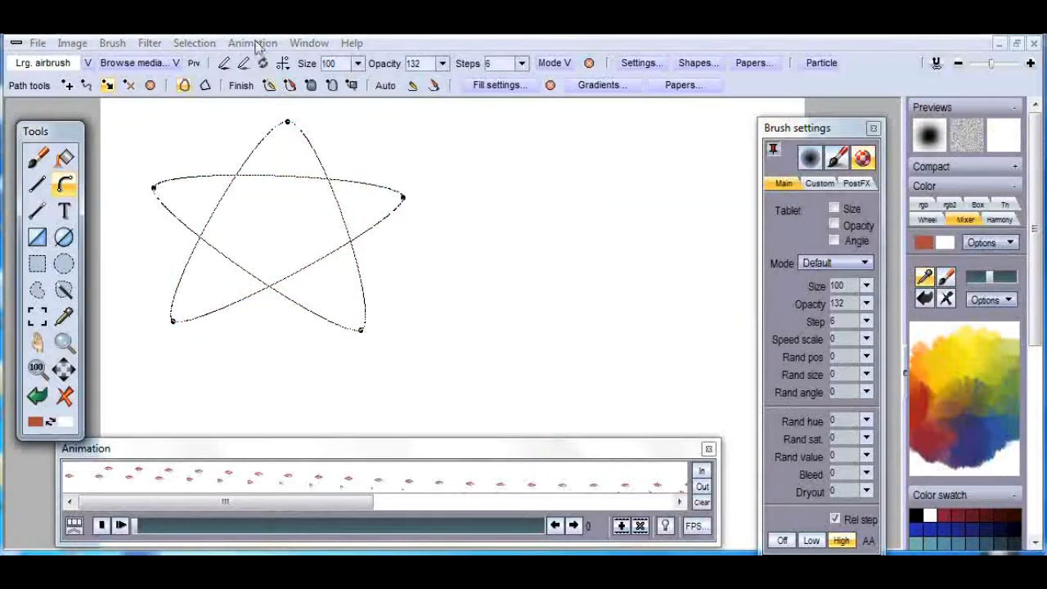
- Create a new 24 fps animation initialised with copies of the current frame
click(255, 46)
click(205, 65)
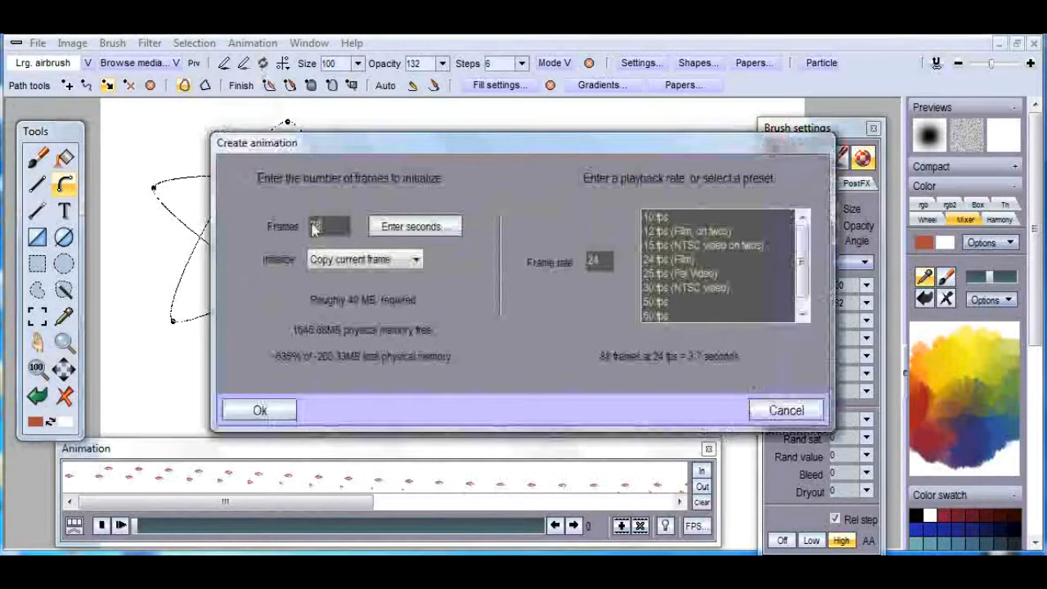
click(260, 409)
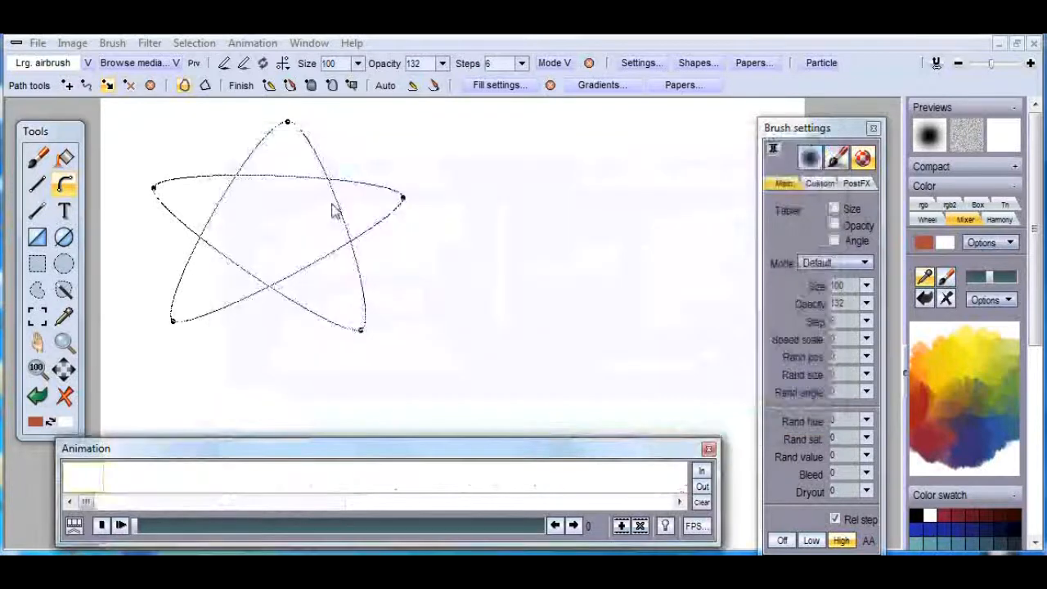
- Animate the custom airbrush along the star path over the animation frames, and preview the playback
click(354, 86)
click(121, 524)
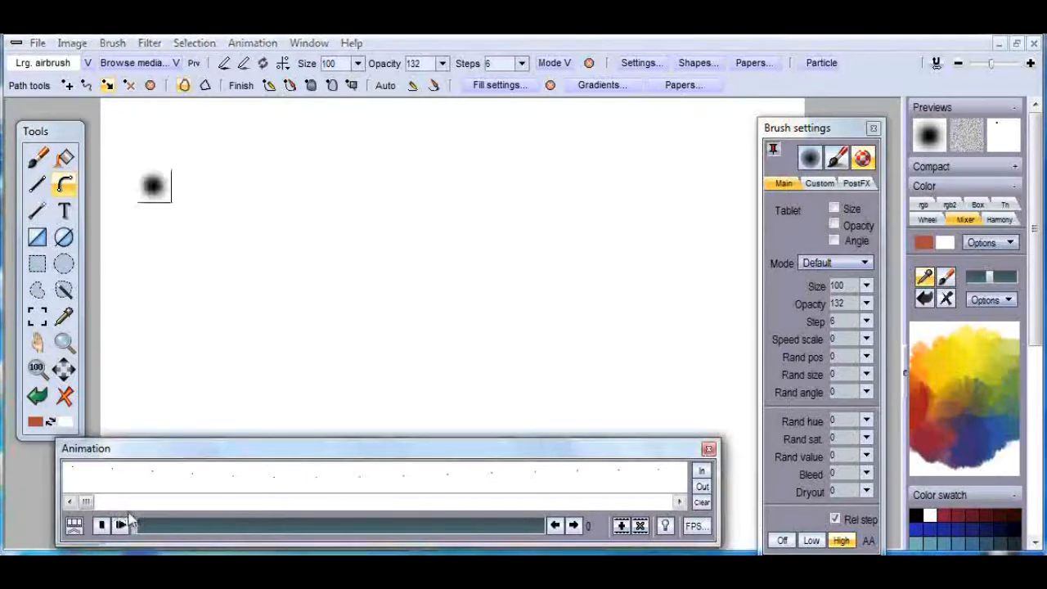
click(109, 525)
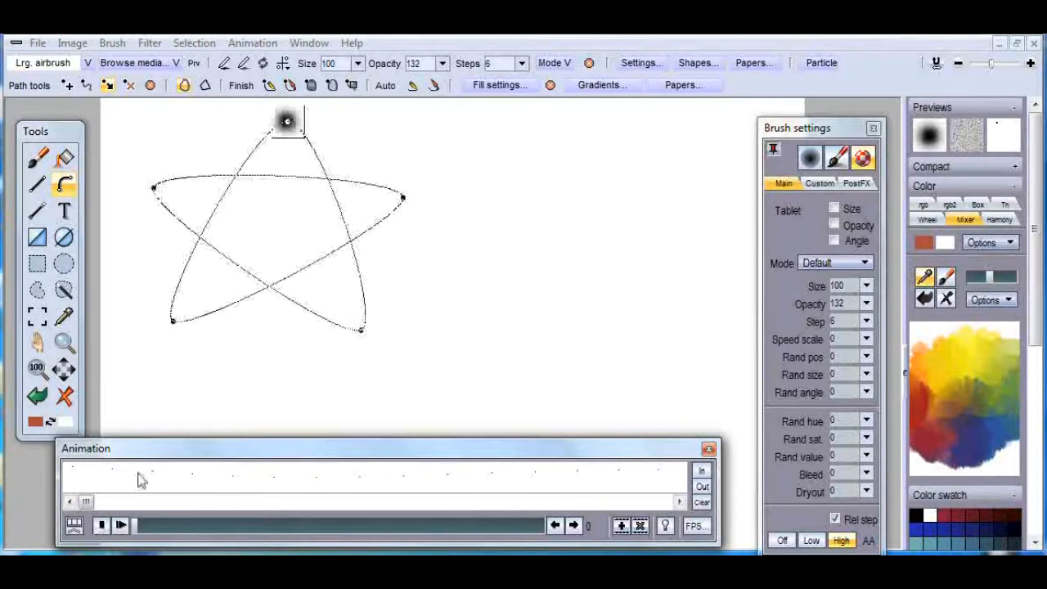
- Close the Brush settings window and move the Animation window away from the tools
click(874, 129)
click(873, 129)
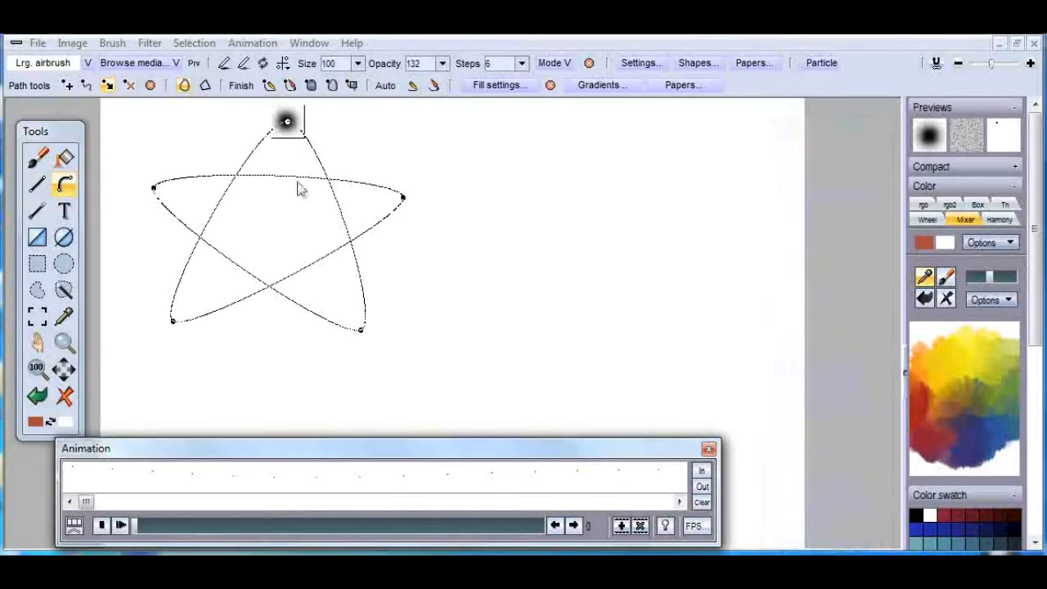
drag(634, 448, 775, 431)
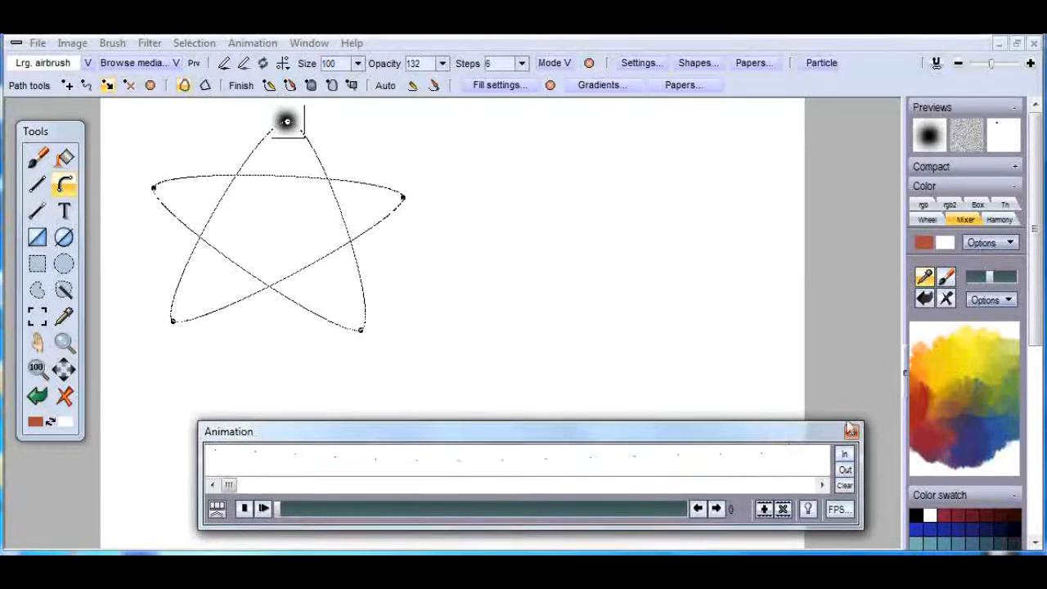